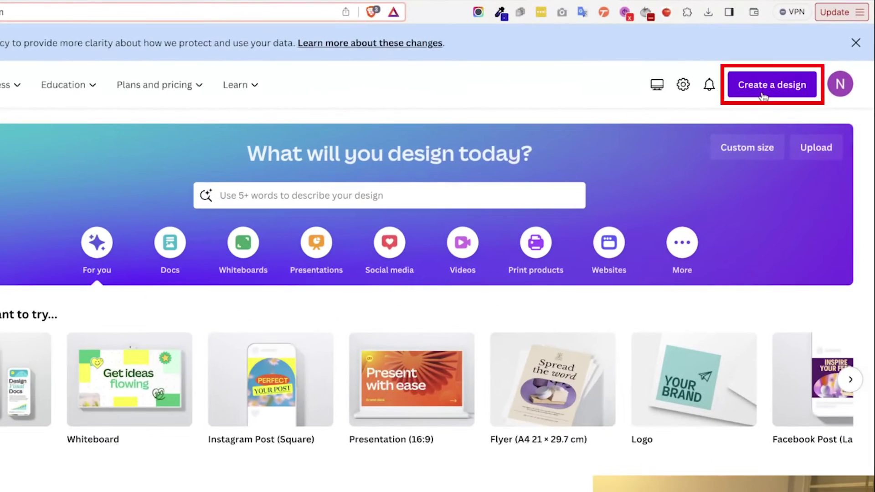
# Create a custom-size Canva design with width 1200 and height 1000 px.
pyautogui.click(762, 95)
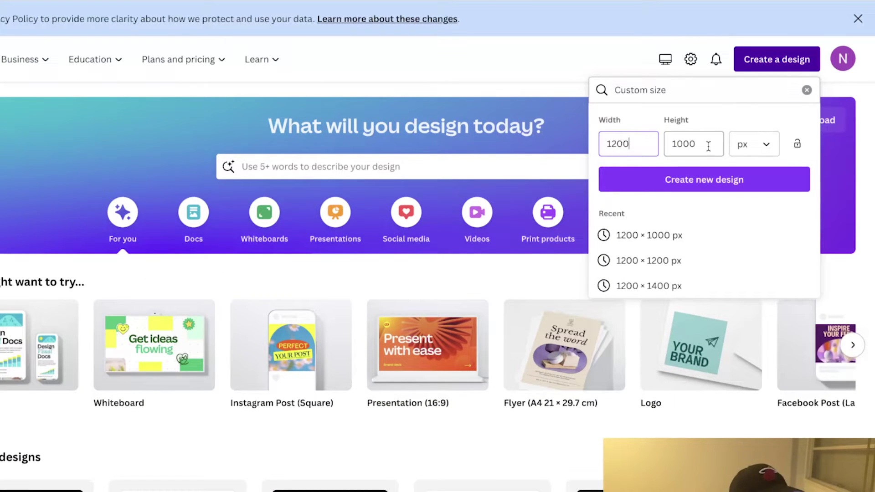
pyautogui.moveTo(707, 143); pyautogui.dragTo(662, 150)
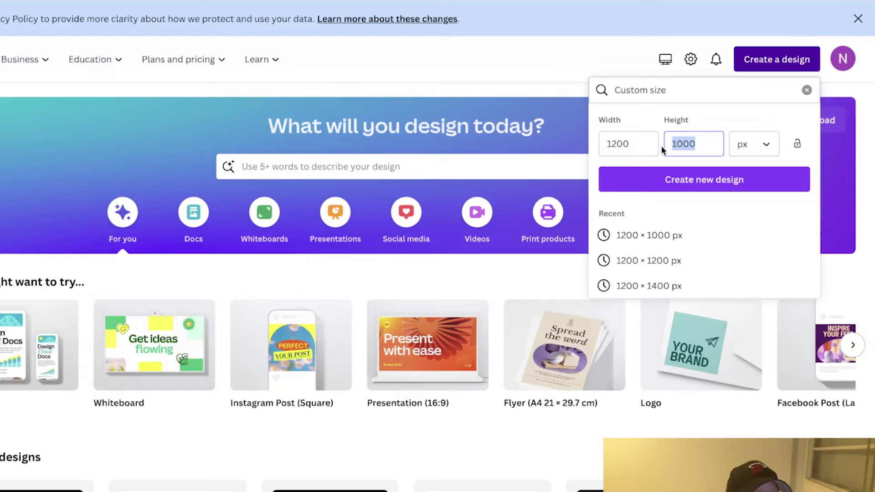
pyautogui.click(627, 147)
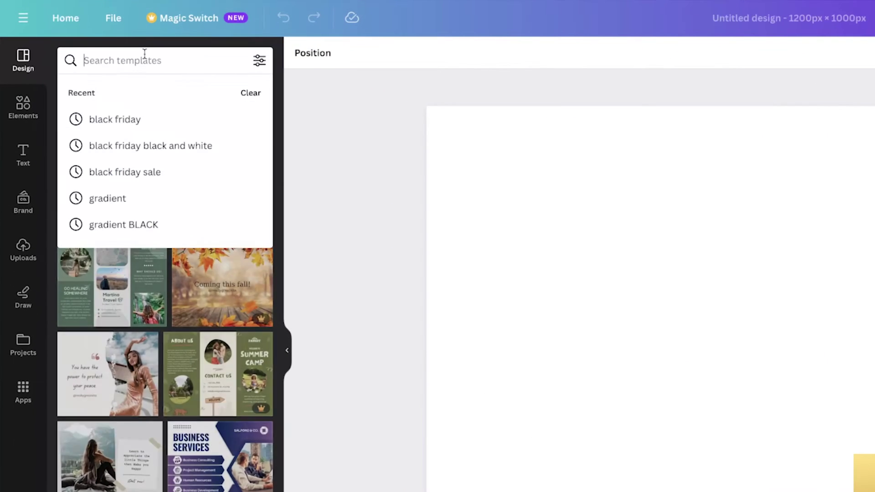
pyautogui.write('black')
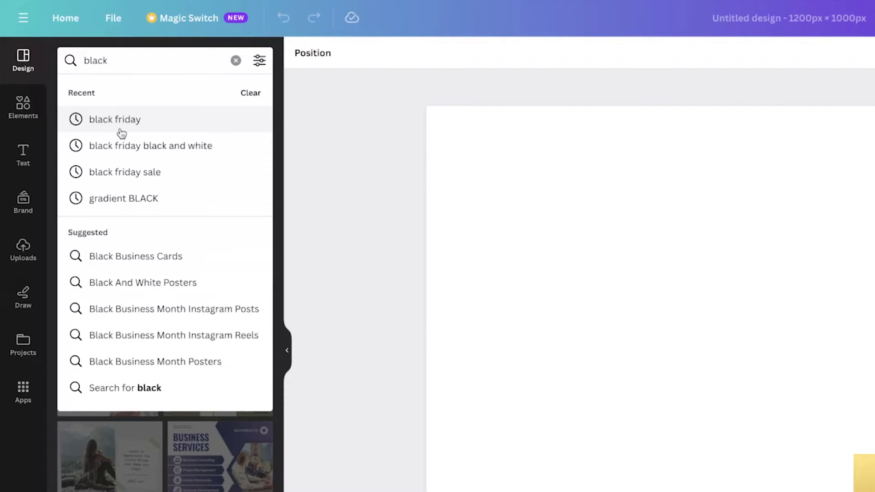
# Search templates for 'black friday' and apply Black Typographic Black Friday Sale.
pyautogui.click(121, 132)
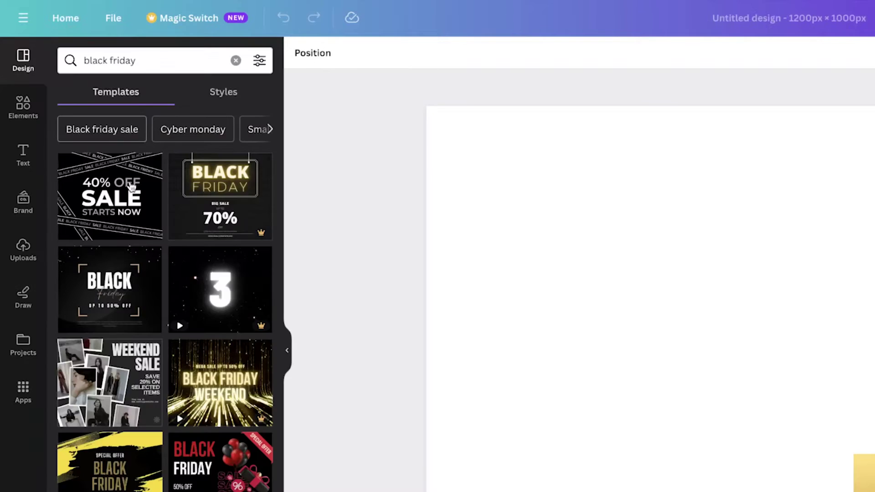
pyautogui.scroll(-1, 137, 267)
pyautogui.scroll(-3, 137, 266)
pyautogui.scroll(-1, 136, 266)
pyautogui.scroll(-1, 136, 260)
pyautogui.scroll(-1, 131, 239)
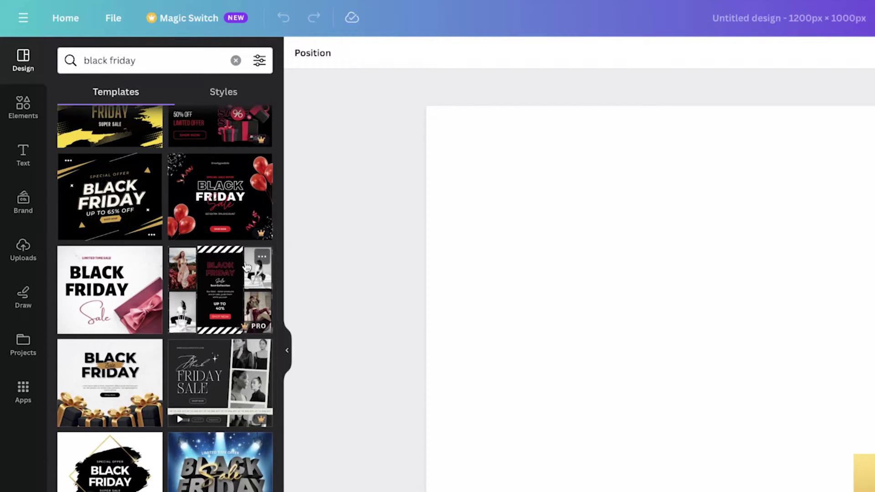
pyautogui.moveTo(220, 197)
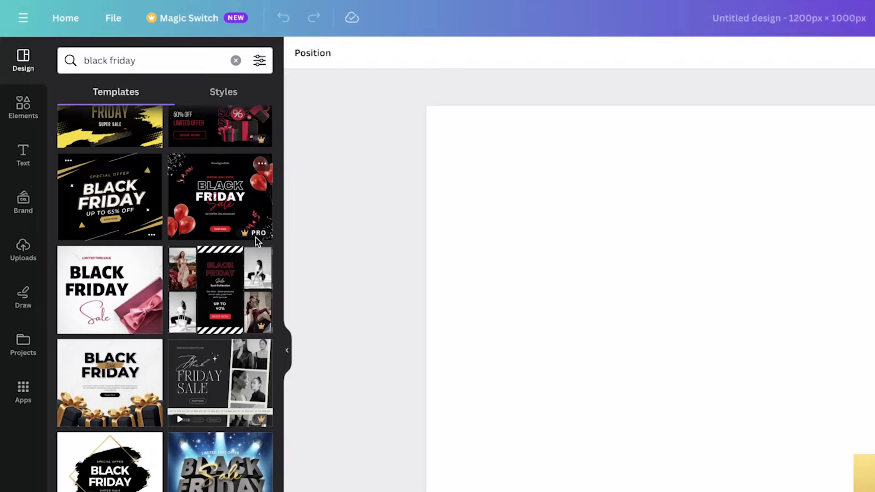
pyautogui.scroll(-1, 254, 241)
pyautogui.scroll(-2, 250, 246)
pyautogui.scroll(-1, 250, 247)
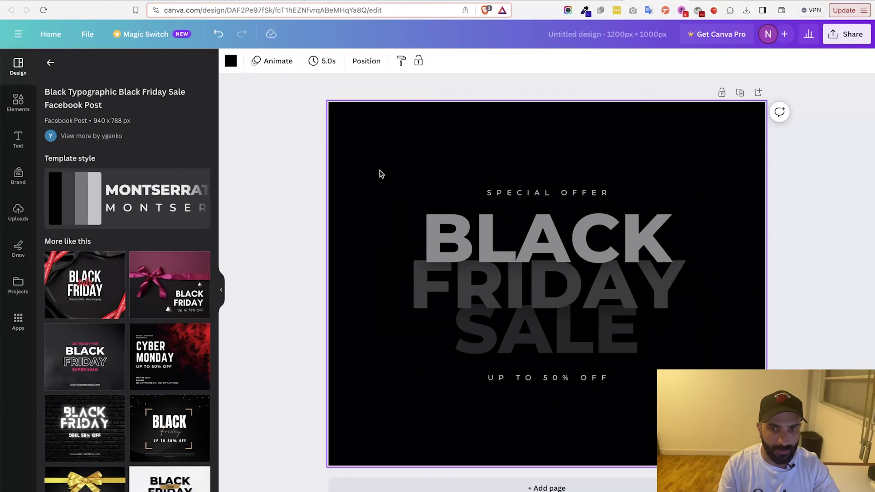
# Marquee-select and deselect the Black Friday text, then go to the Nike Chile tab.
pyautogui.moveTo(372, 162); pyautogui.dragTo(694, 397)
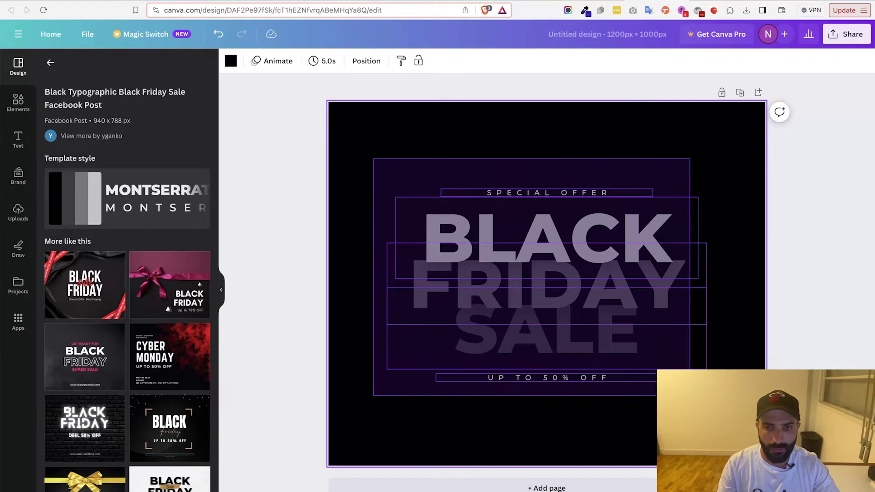
pyautogui.click(693, 397)
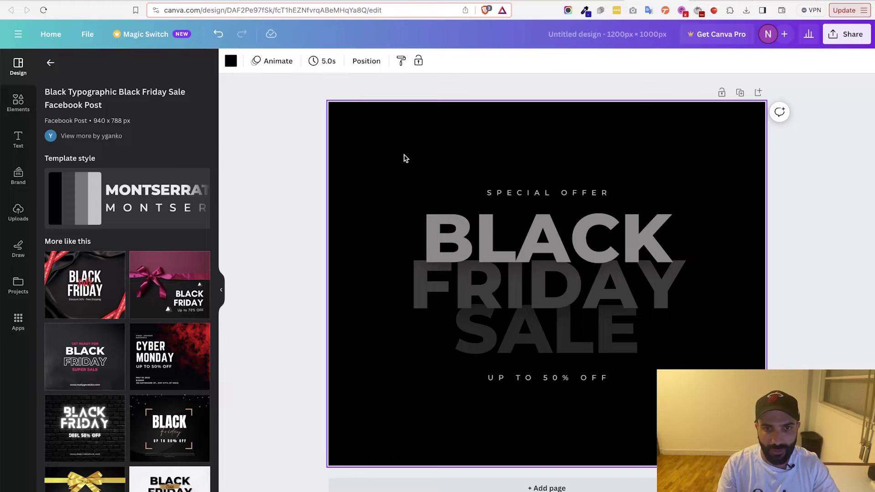
pyautogui.moveTo(404, 158); pyautogui.dragTo(690, 386)
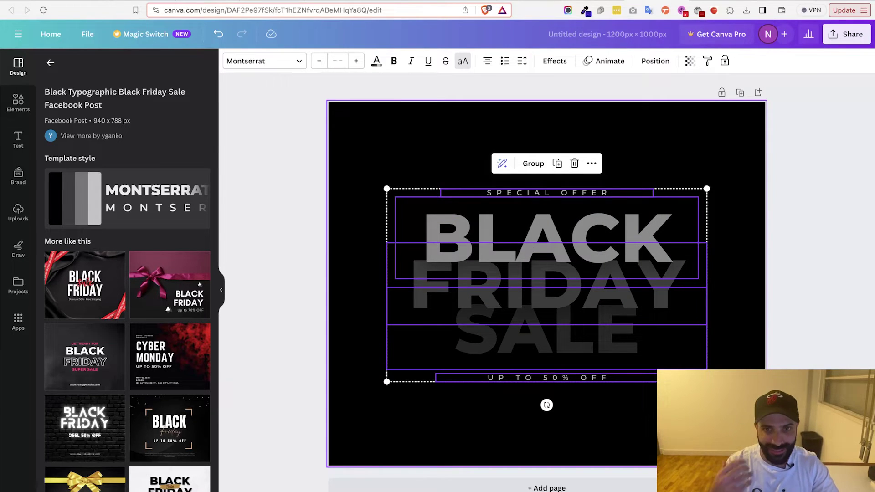
pyautogui.press('Escape')
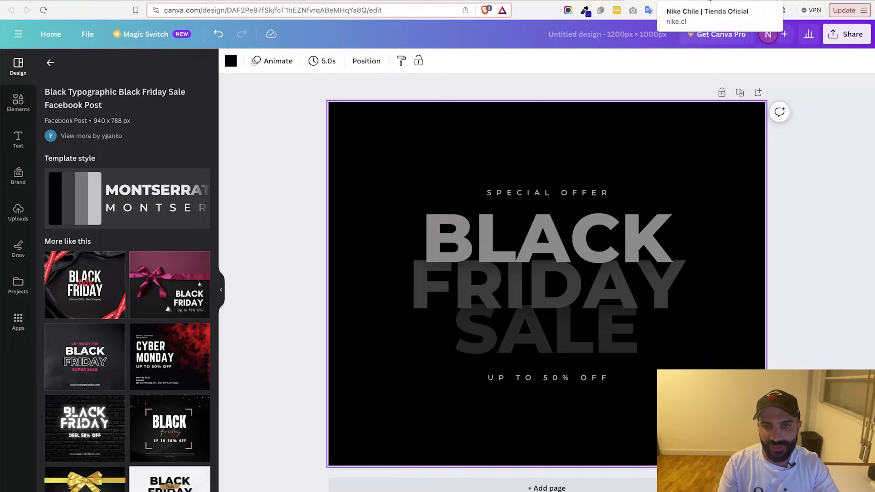
pyautogui.click(711, 3)
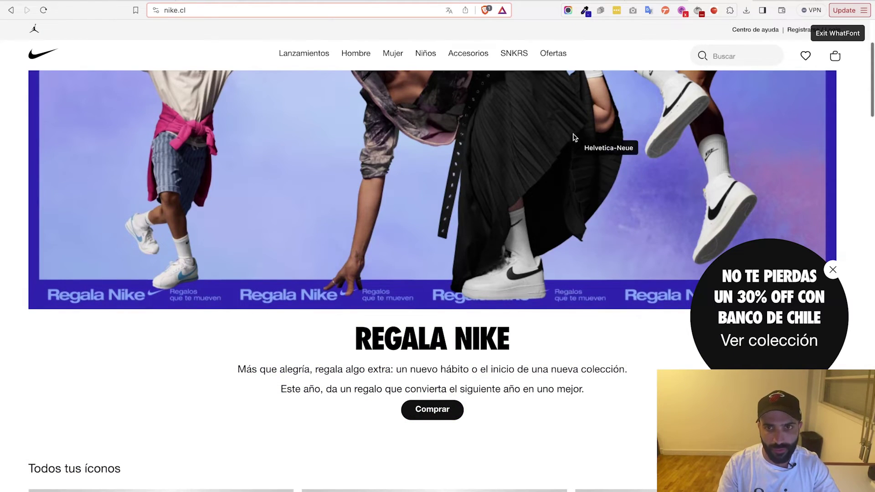
# Enable WhatFont and identify the REGALA NIKE heading as Nike-Futura, 400 weight, 60px.
pyautogui.click(729, 10)
pyautogui.scroll(-2, 668, 172)
pyautogui.scroll(-2, 668, 171)
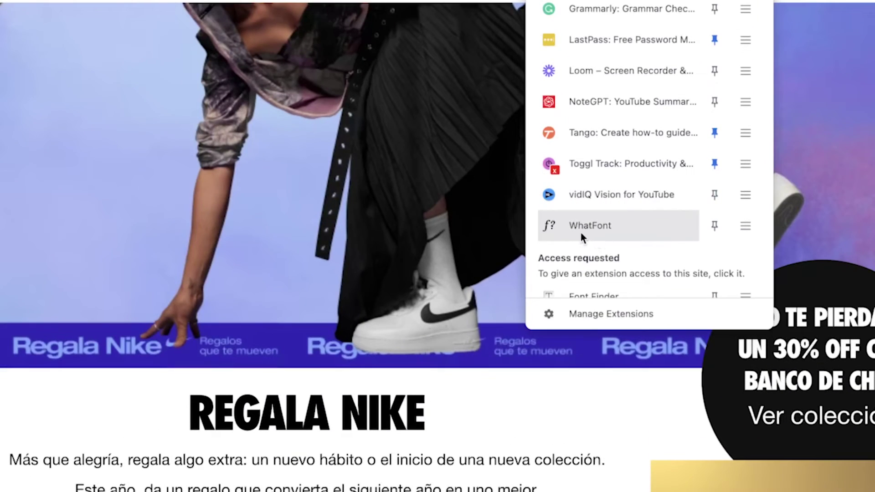
pyautogui.click(601, 229)
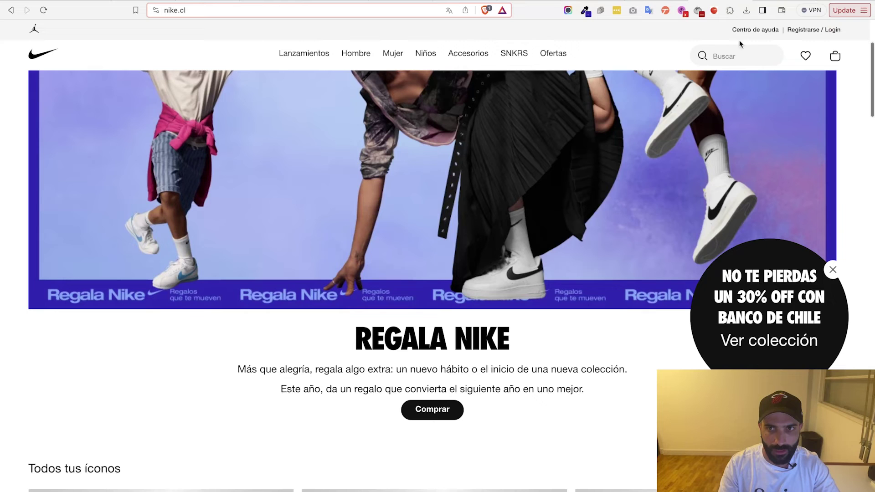
pyautogui.click(729, 11)
pyautogui.scroll(-3, 650, 171)
pyautogui.scroll(-1, 621, 201)
pyautogui.click(617, 214)
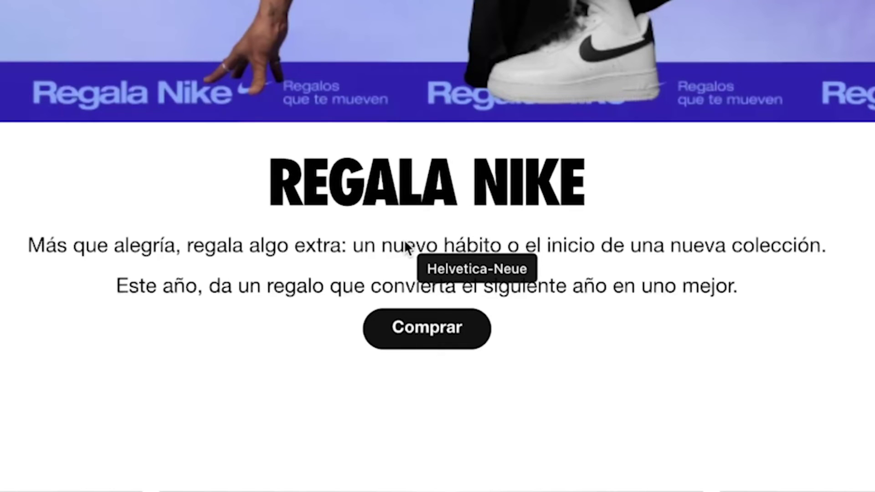
pyautogui.click(397, 188)
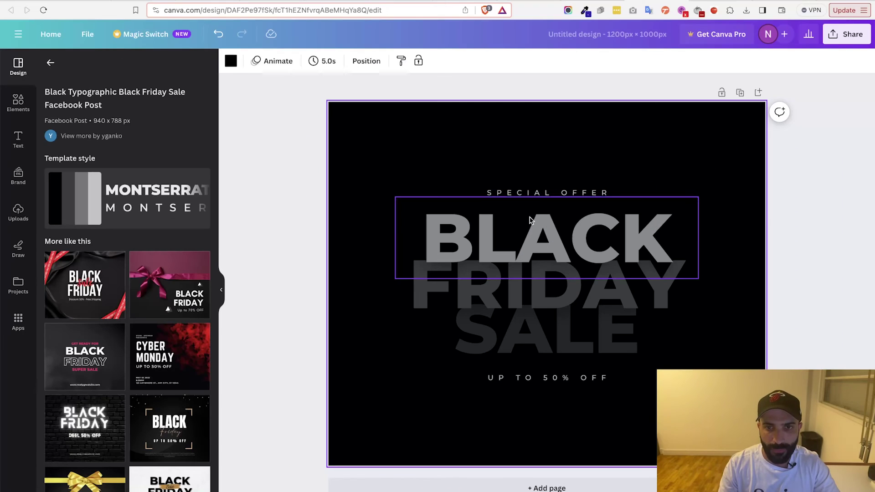
# Set the BLACK, FRIDAY and SALE headline words in Futura.
pyautogui.click(524, 237)
pyautogui.click(263, 61)
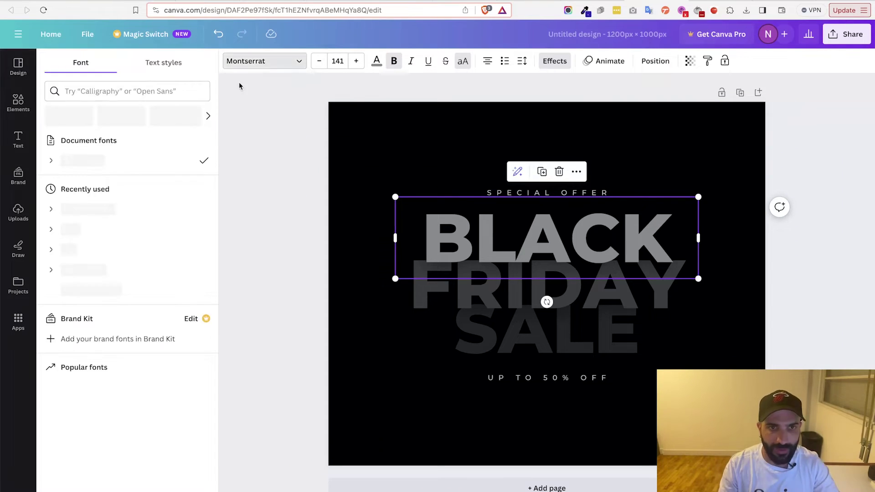
pyautogui.click(146, 90)
pyautogui.write('future')
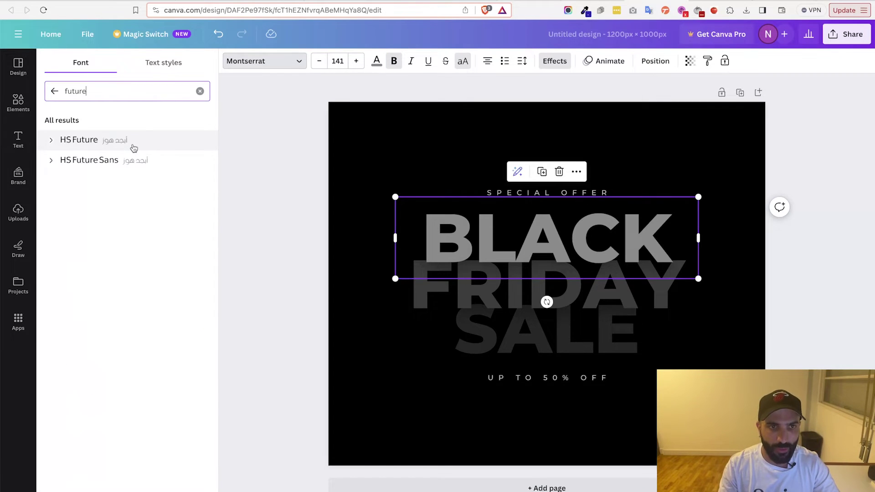
pyautogui.press('BackSpace')
pyautogui.write('a')
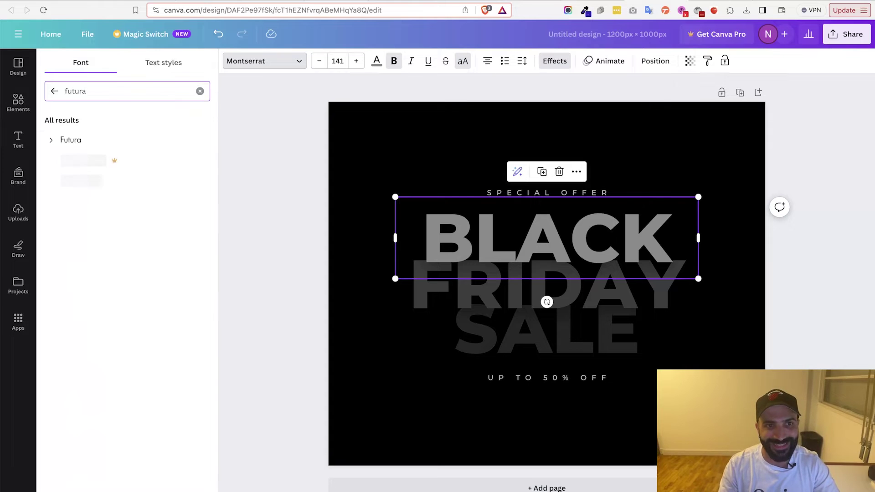
pyautogui.click(72, 141)
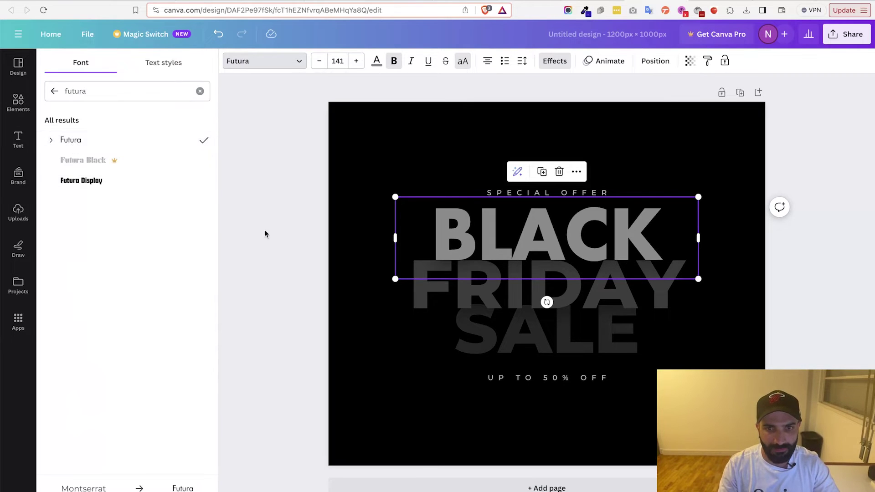
pyautogui.click(414, 303)
pyautogui.click(115, 141)
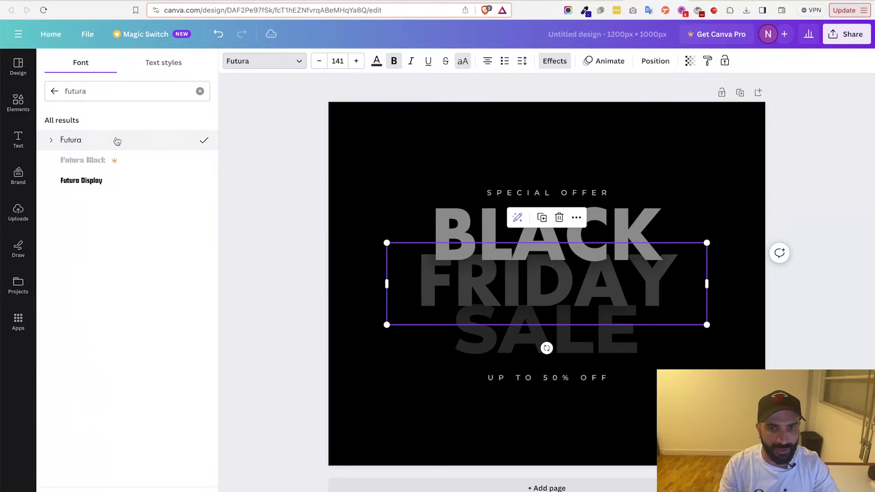
pyautogui.click(488, 363)
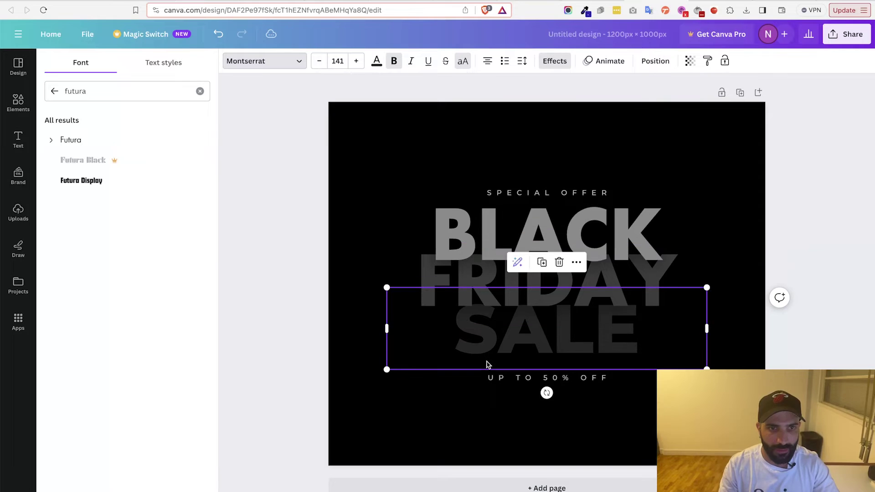
pyautogui.click(106, 145)
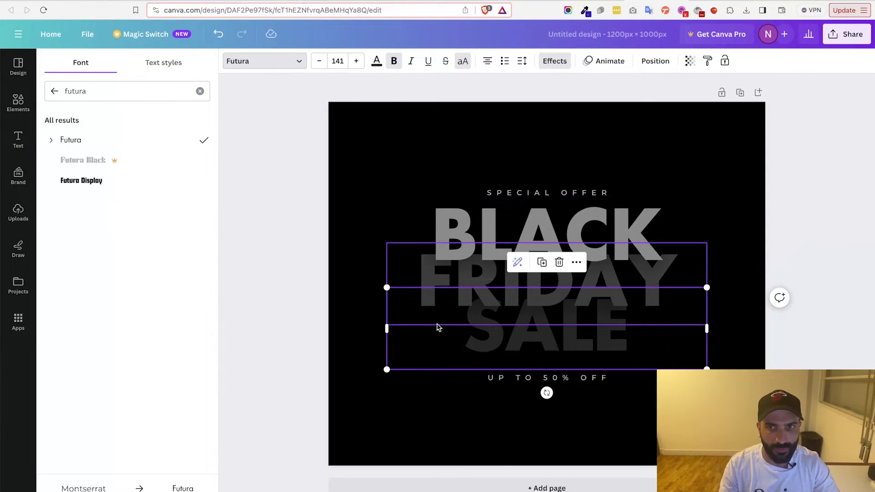
# Set the SPECIAL OFFER and UP TO 50% OFF lines in Helvetica World.
pyautogui.click(484, 195)
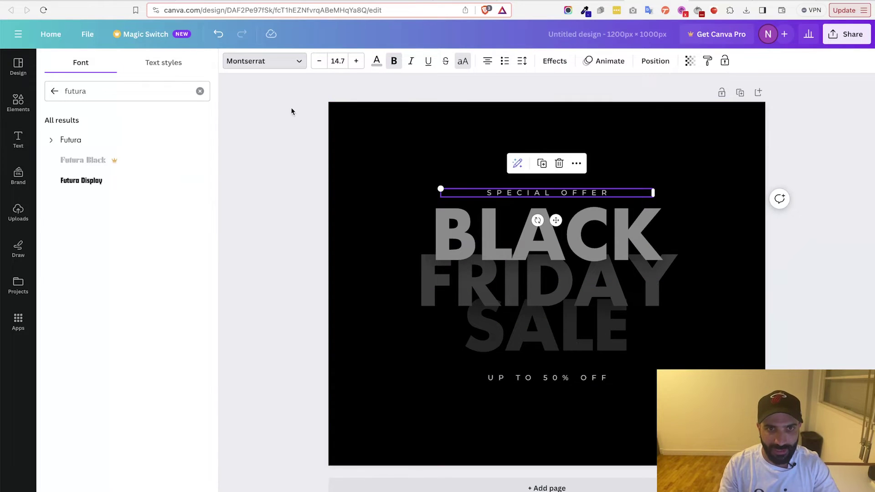
pyautogui.click(268, 62)
pyautogui.click(244, 68)
pyautogui.tripleClick(108, 94)
pyautogui.write('hal')
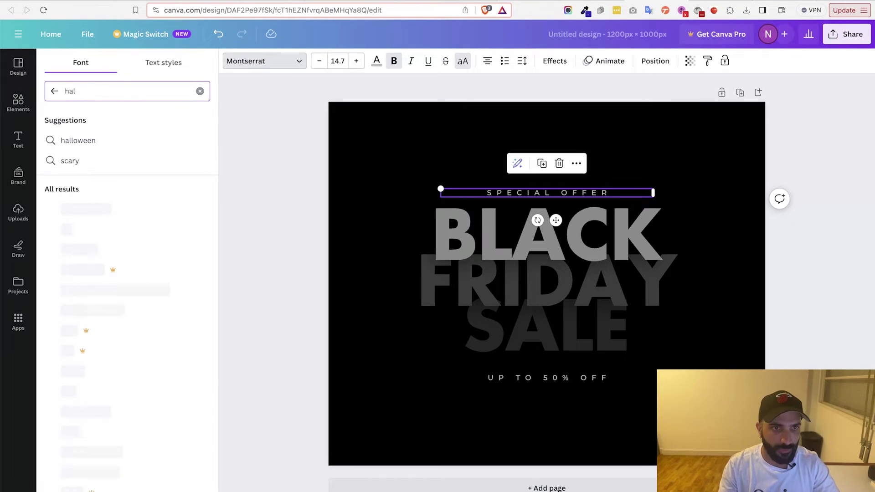
pyautogui.press('BackSpace')
pyautogui.press('BackSpace')
pyautogui.write('el')
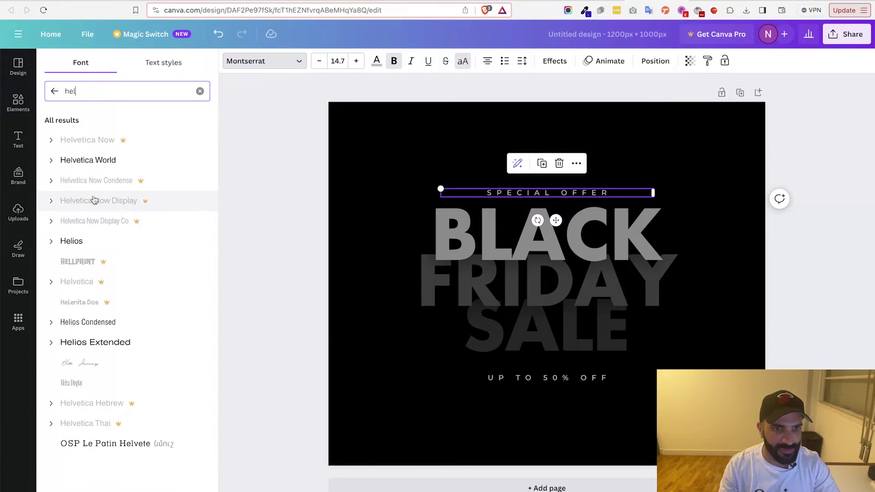
pyautogui.click(99, 170)
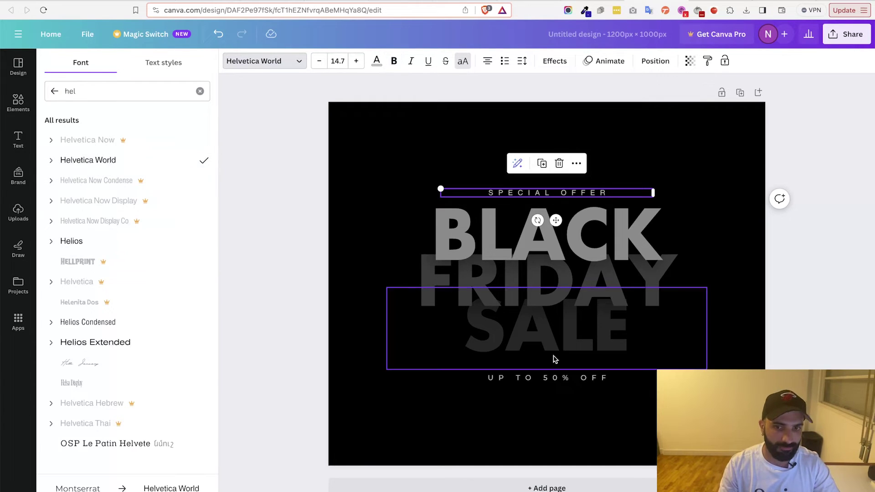
pyautogui.click(540, 381)
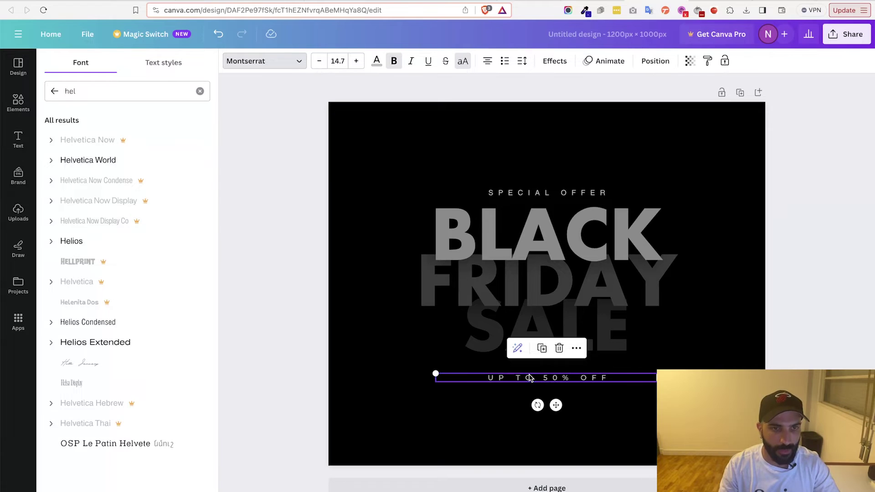
pyautogui.click(70, 159)
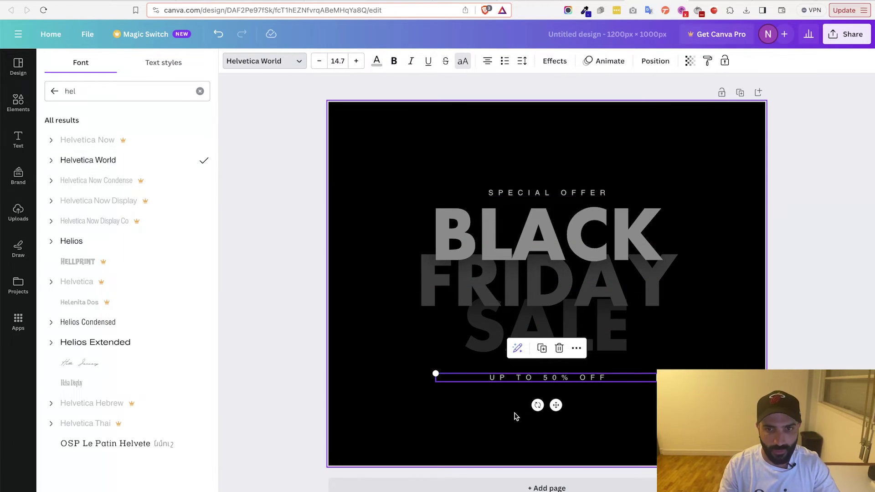
pyautogui.moveTo(403, 157)
pyautogui.mouseDown()
pyautogui.moveTo(473, 192)
pyautogui.moveTo(626, 319)
pyautogui.moveTo(628, 362)
pyautogui.mouseUp()
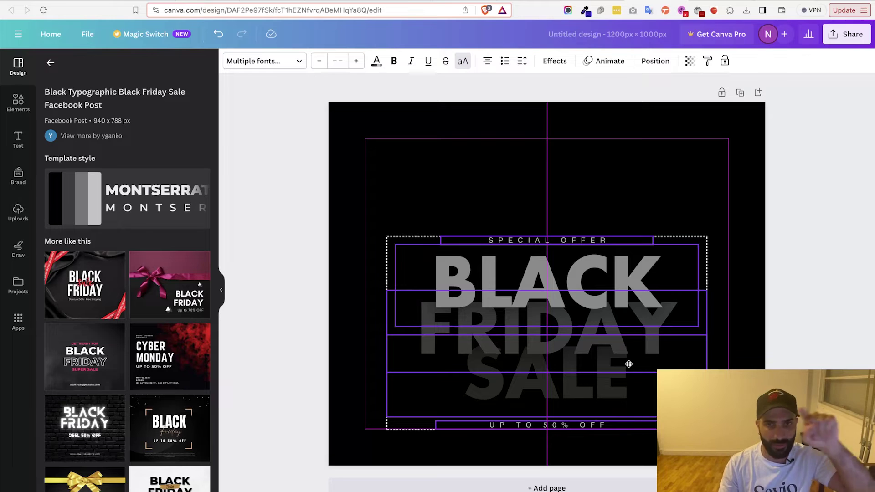
pyautogui.click(627, 363)
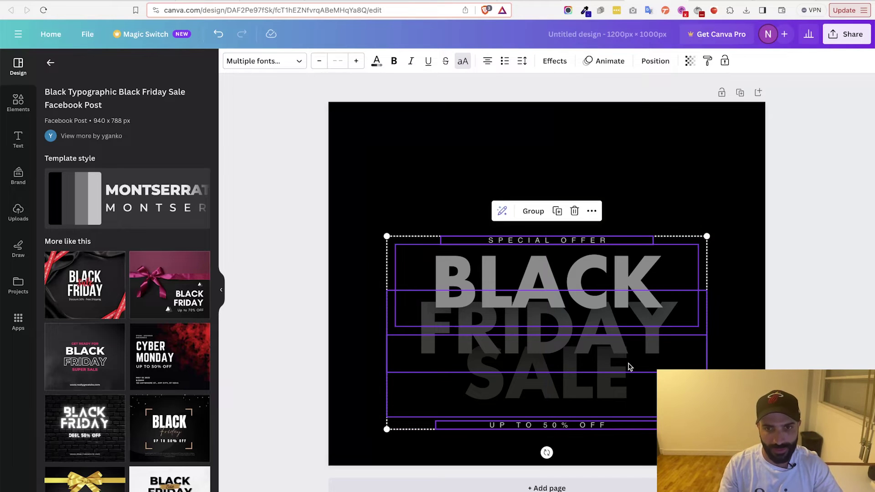
pyautogui.click(544, 147)
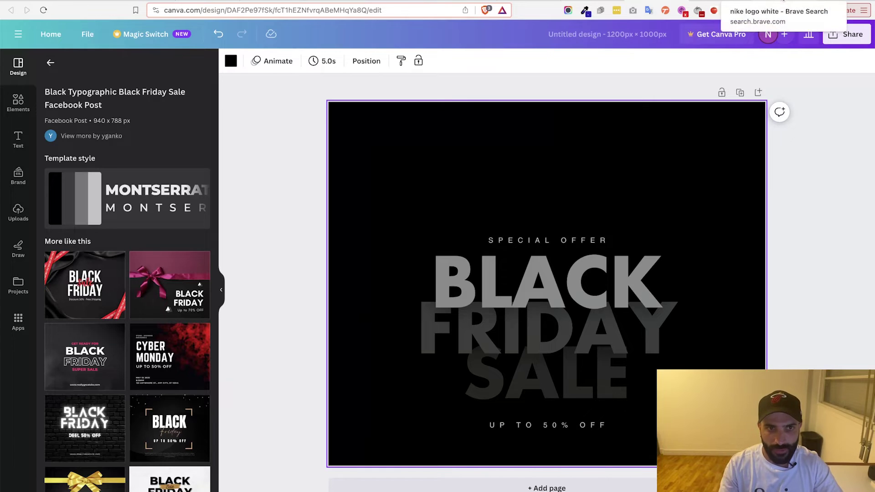
pyautogui.click(725, 2)
pyautogui.rightClick(146, 223)
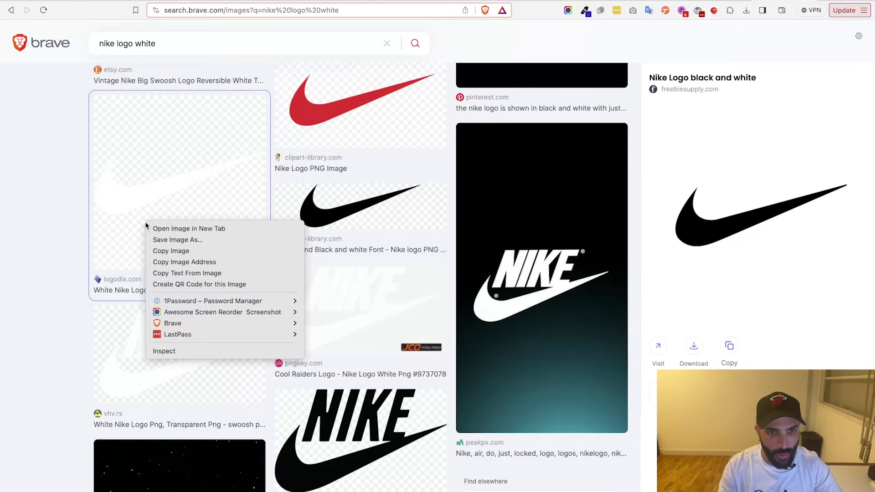
pyautogui.click(178, 253)
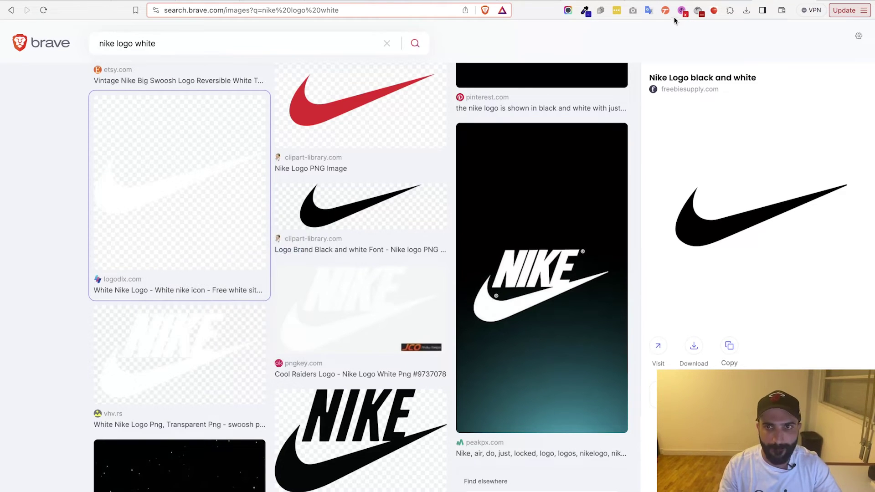
pyautogui.click(653, 2)
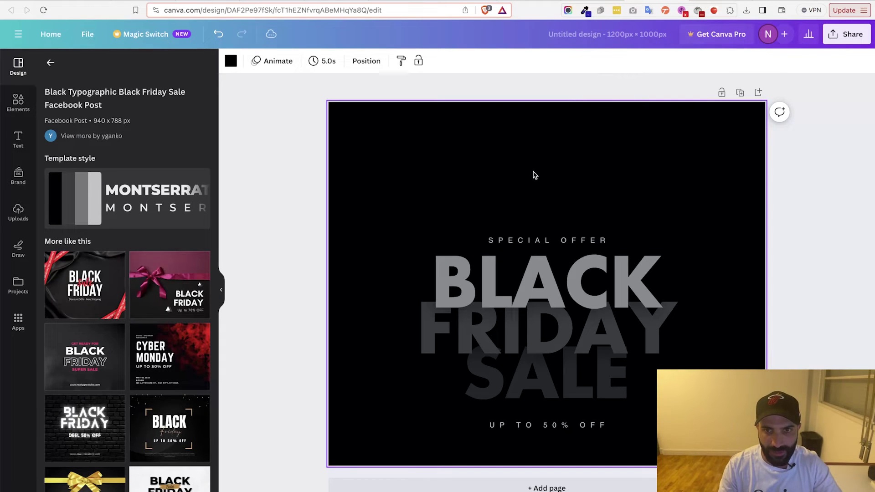
# Paste the Nike swoosh, crop its empty bottom, halve it and centre it at the top.
pyautogui.hotkey('ctrl', 'v')
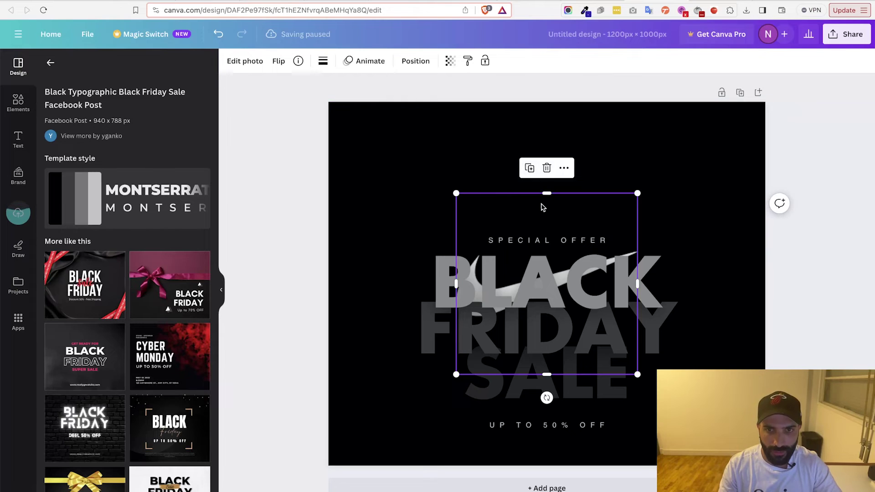
pyautogui.moveTo(543, 205)
pyautogui.mouseDown()
pyautogui.moveTo(541, 116)
pyautogui.moveTo(537, 158)
pyautogui.mouseUp()
pyautogui.moveTo(541, 252); pyautogui.dragTo(541, 228)
pyautogui.moveTo(638, 158); pyautogui.dragTo(550, 200)
pyautogui.moveTo(504, 215); pyautogui.dragTo(553, 163)
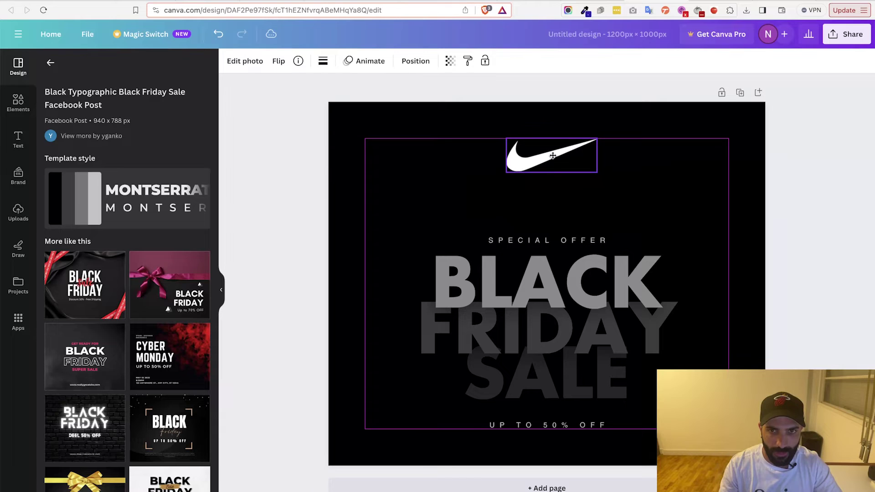
pyautogui.moveTo(553, 163); pyautogui.dragTo(548, 158)
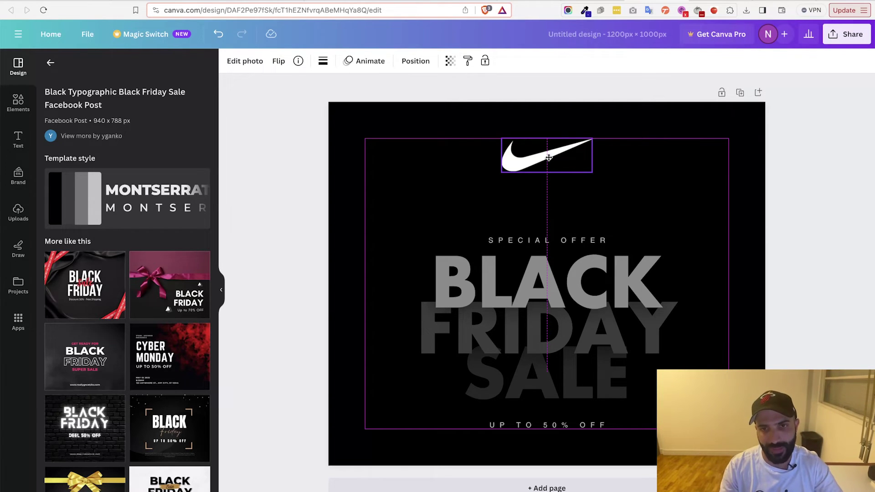
pyautogui.click(415, 180)
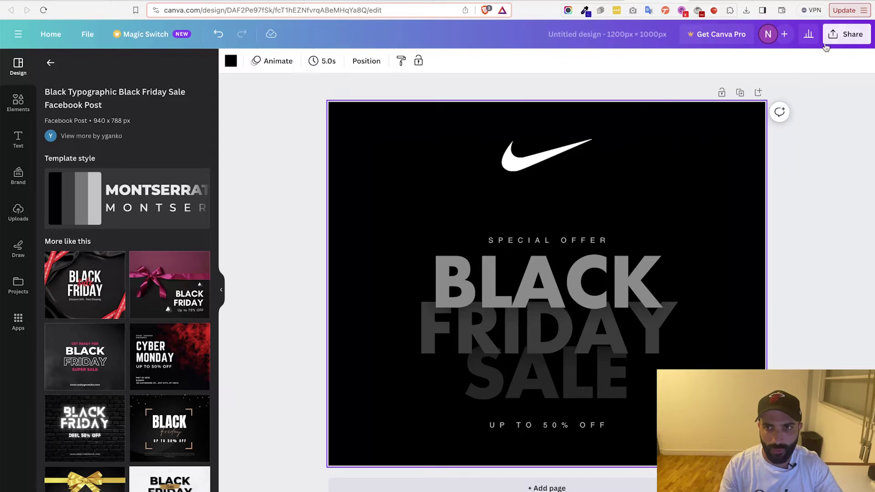
# Change the SPECIAL OFFER line to read 48 HOURS ONLY.
pyautogui.click(847, 34)
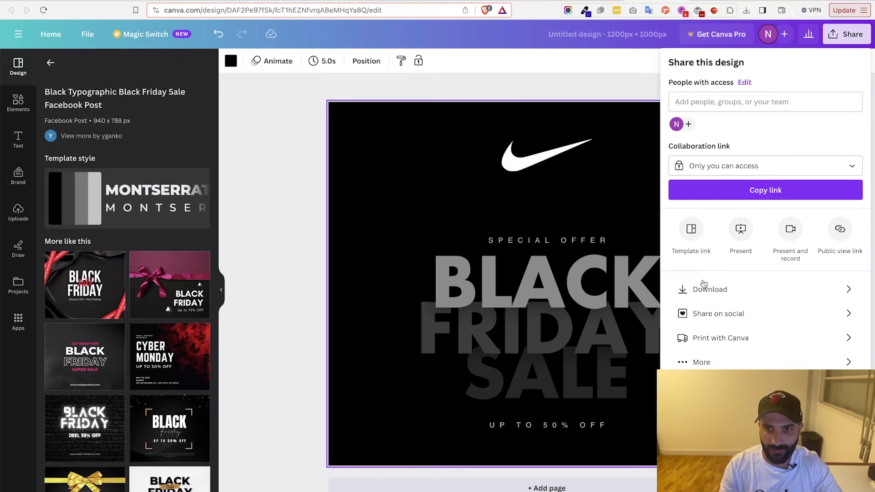
pyautogui.click(698, 290)
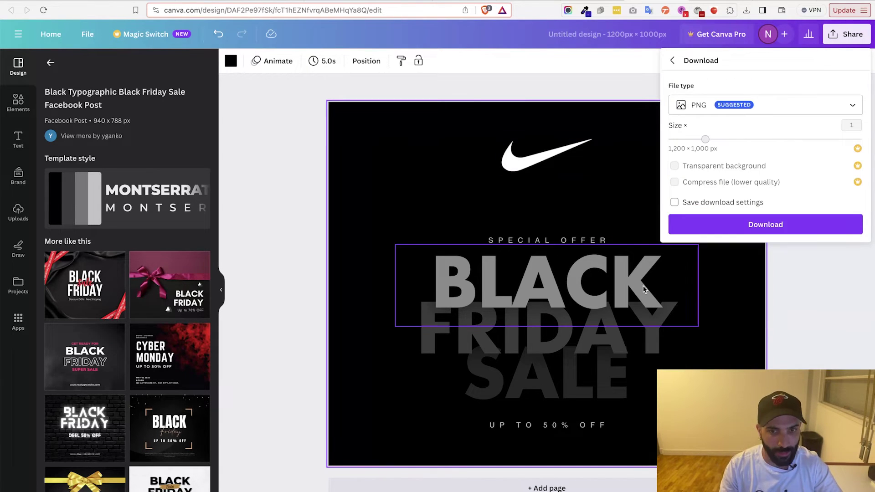
pyautogui.click(544, 426)
pyautogui.click(510, 241)
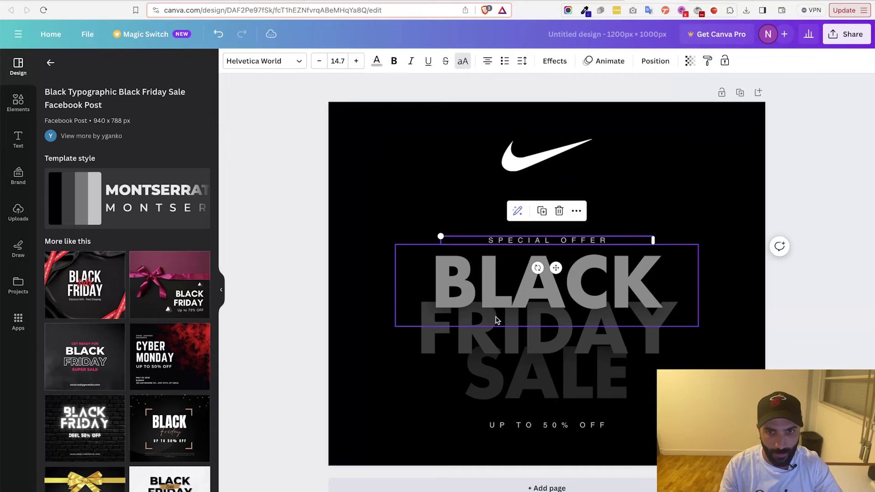
pyautogui.doubleClick(571, 243)
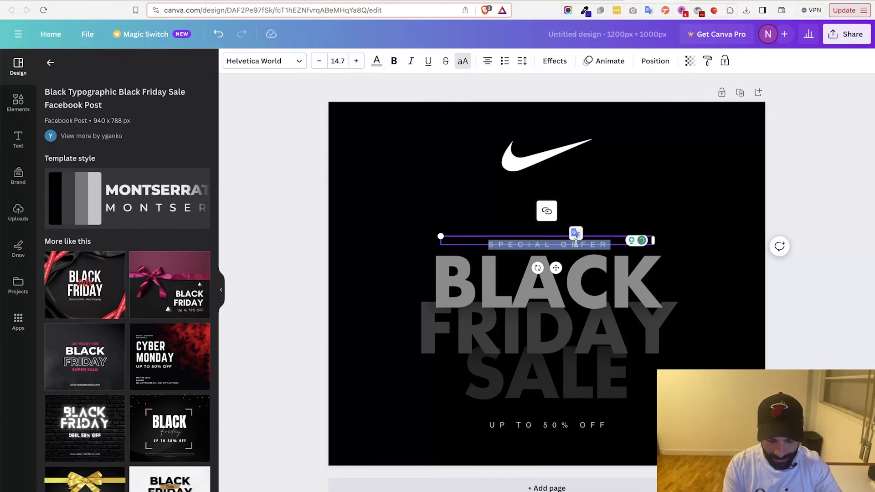
pyautogui.write('48 H')
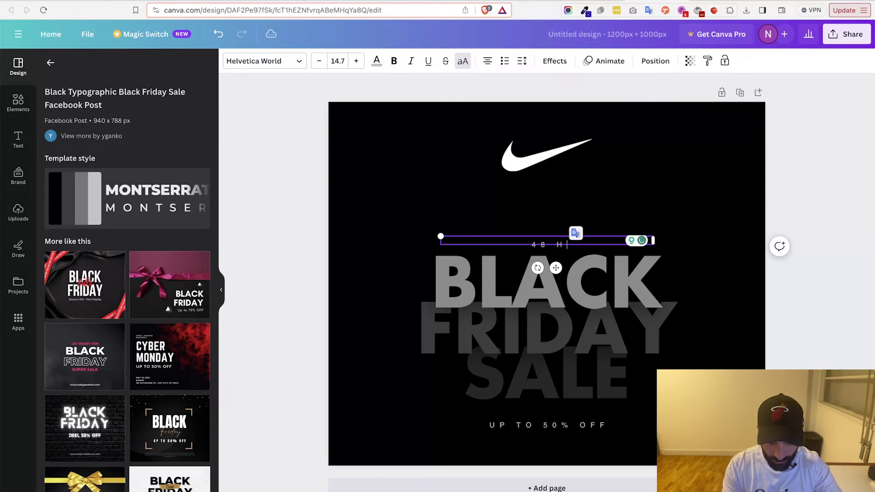
pyautogui.write('OURS ONLY')
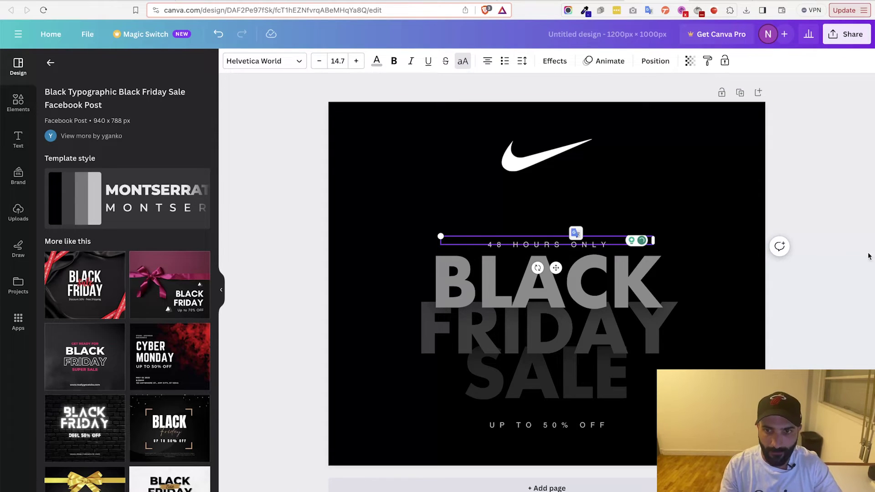
pyautogui.click(869, 253)
# Download the design as a PNG named BF HERO.
pyautogui.click(848, 36)
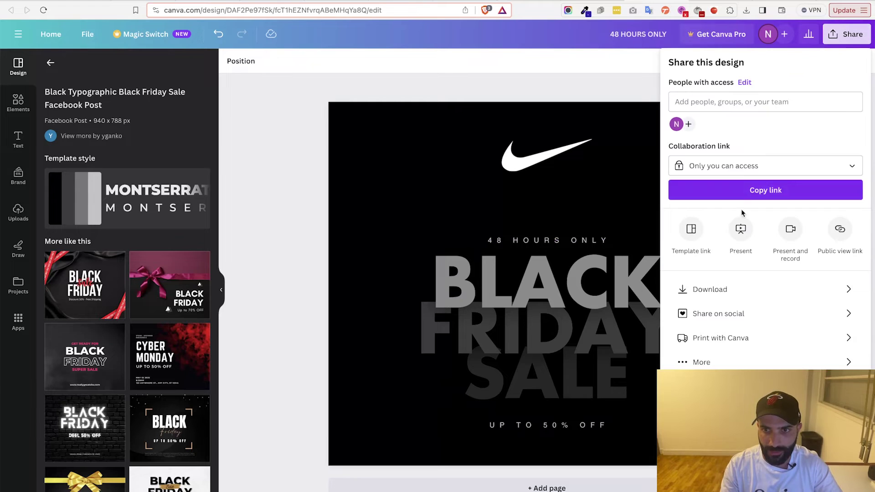
pyautogui.click(711, 291)
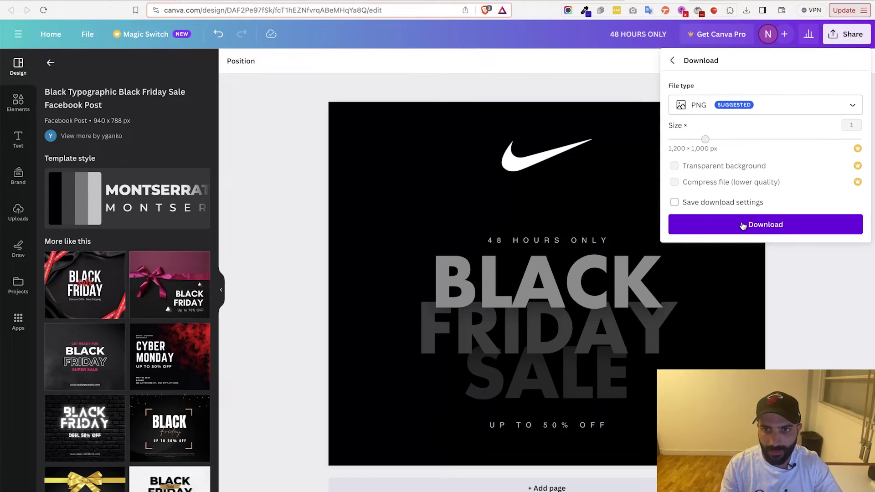
pyautogui.click(743, 225)
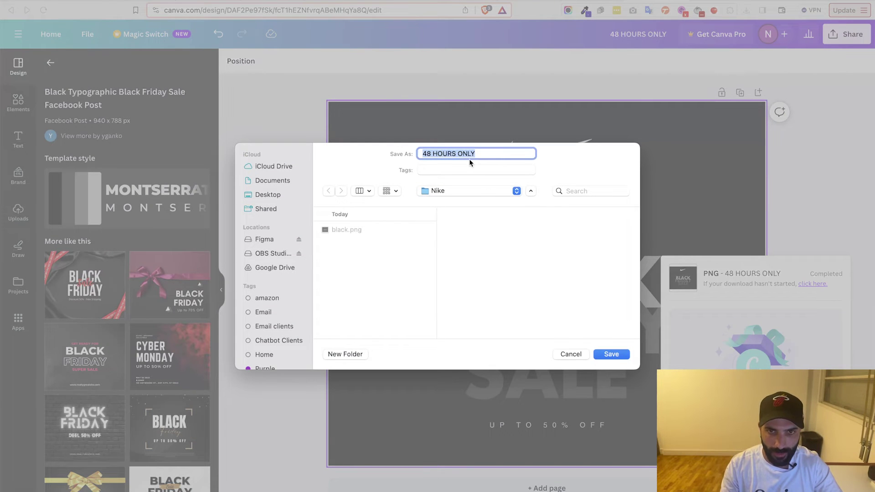
pyautogui.write('BF HERO')
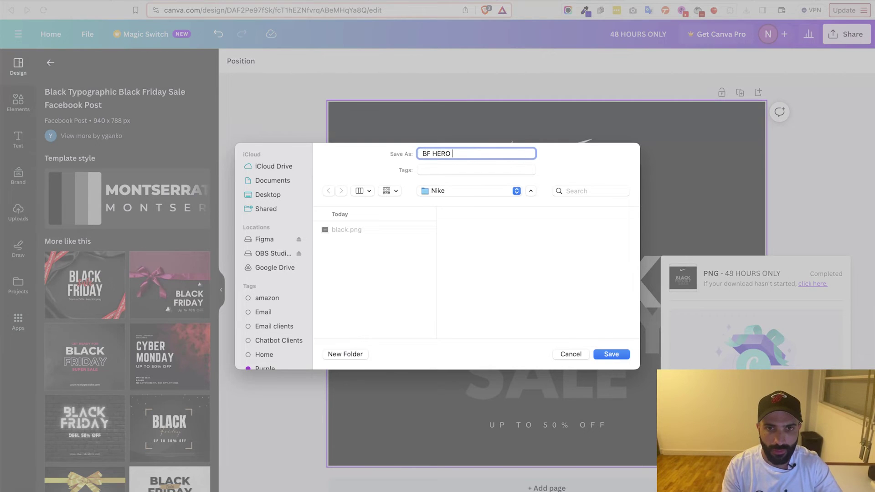
pyautogui.press('Return')
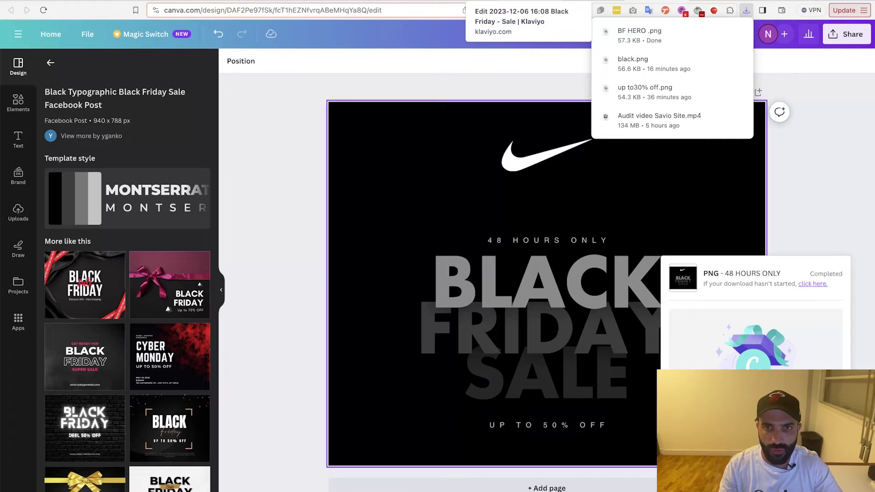
# Search Klaviyo's template library for BLACK FRIDAY and preview the dark Black Friday - Sale template.
pyautogui.click(492, 3)
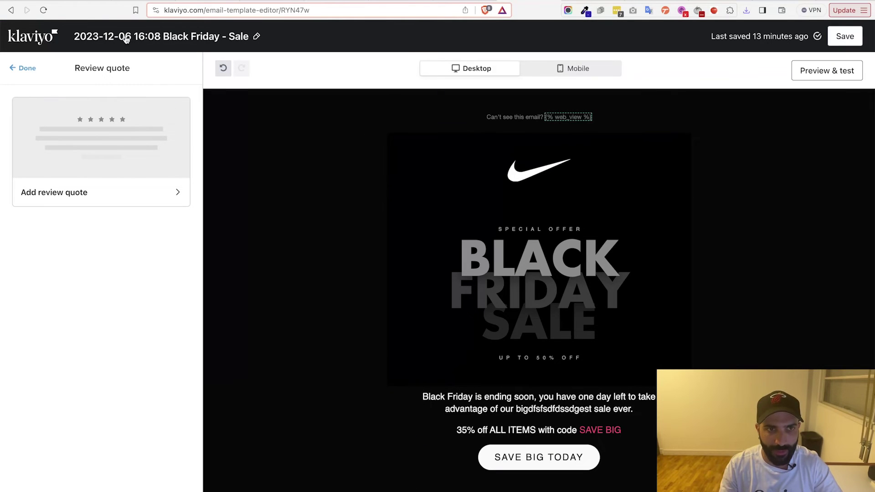
pyautogui.click(26, 68)
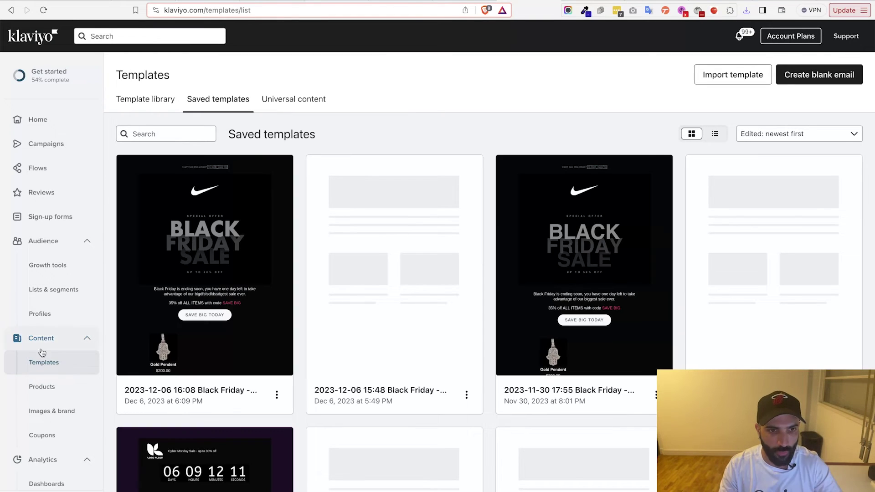
pyautogui.click(146, 101)
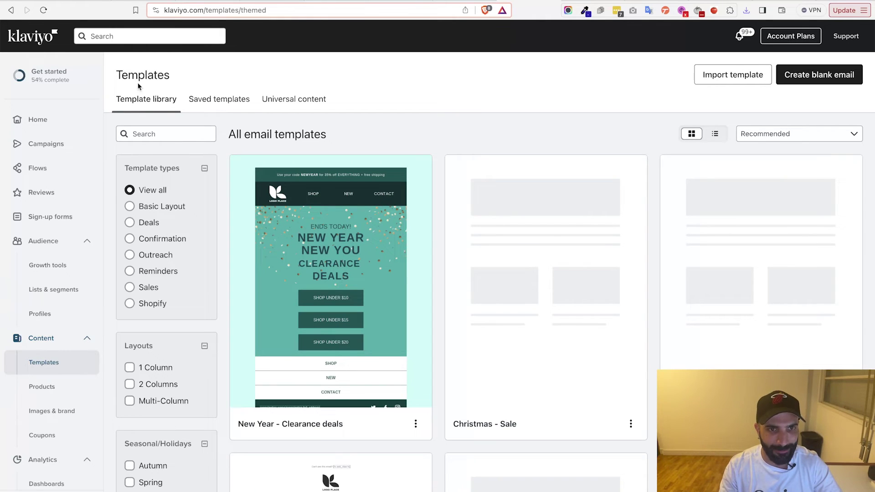
pyautogui.click(148, 139)
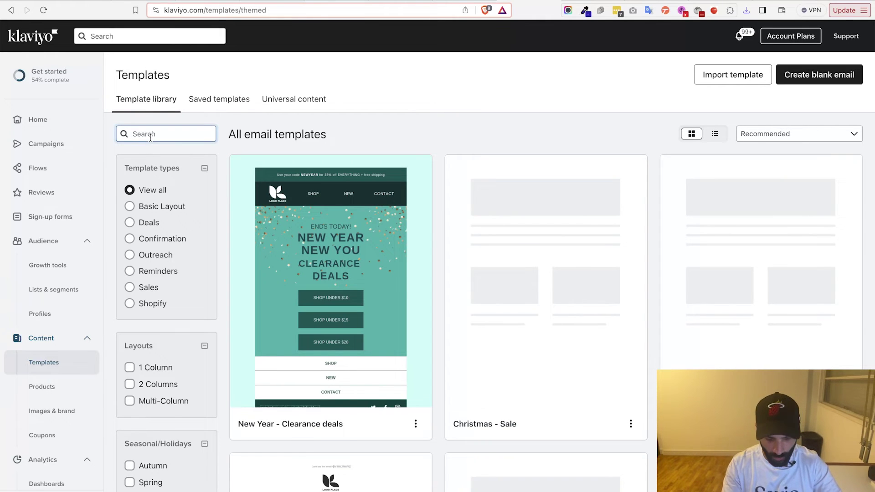
pyautogui.write('BLACK FRIDA')
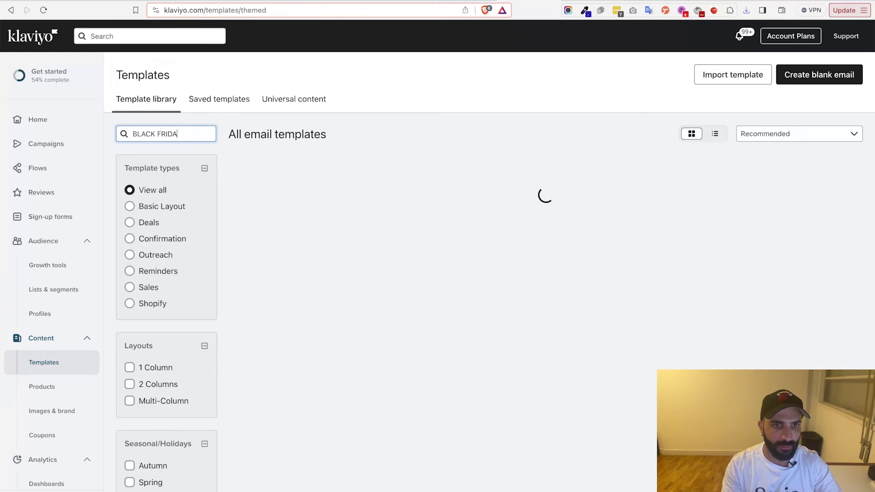
pyautogui.write('Y')
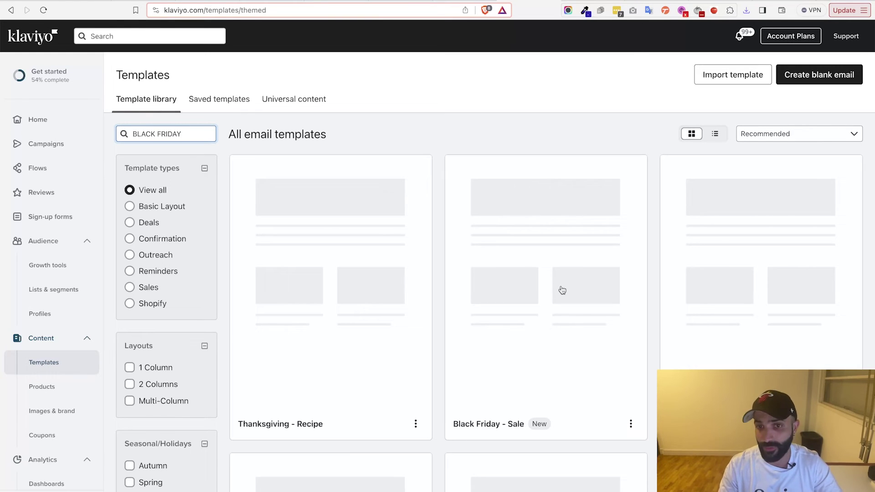
pyautogui.scroll(-5, 561, 291)
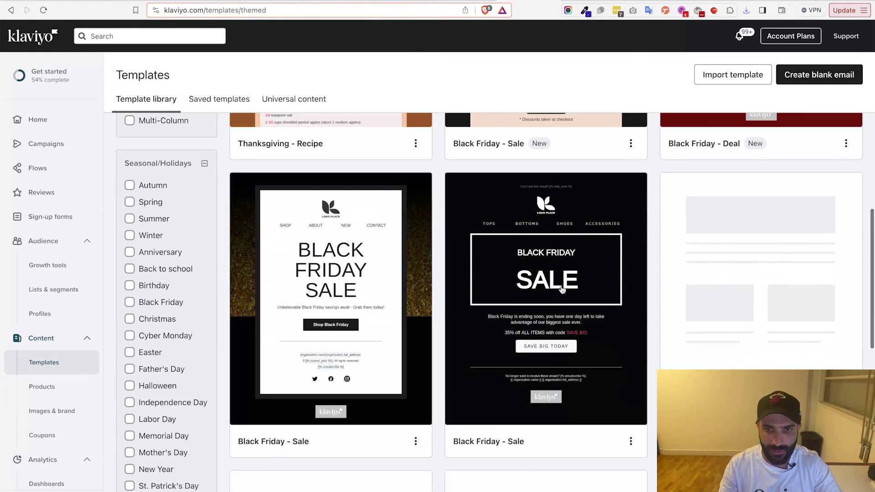
pyautogui.click(539, 302)
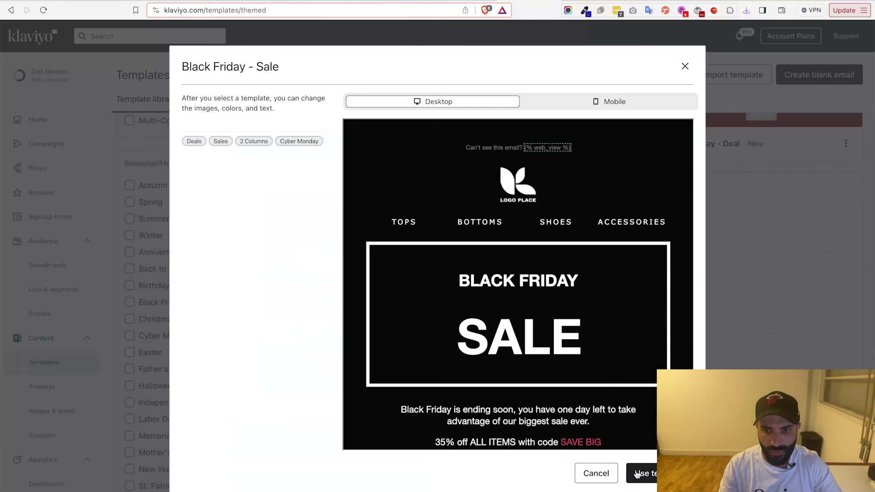
# Start an email from the template and delete its logo header and BLACK FRIDAY SALE text blocks.
pyautogui.click(639, 480)
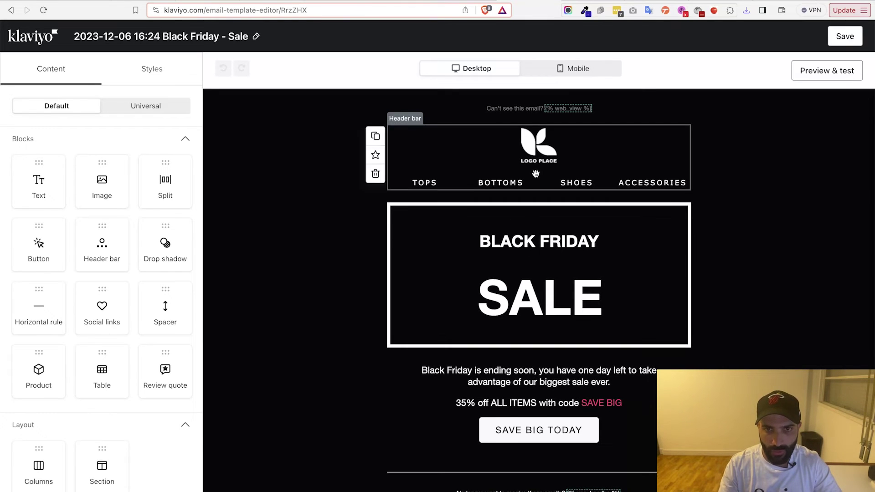
pyautogui.click(374, 182)
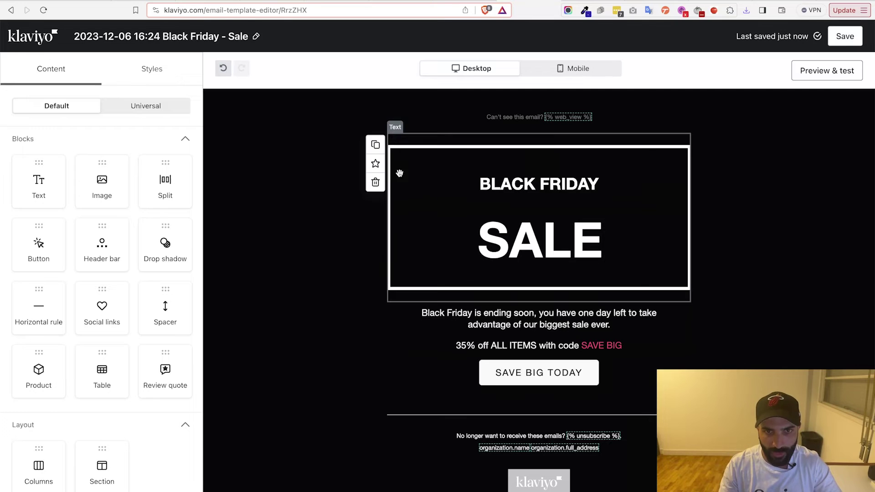
pyautogui.click(374, 182)
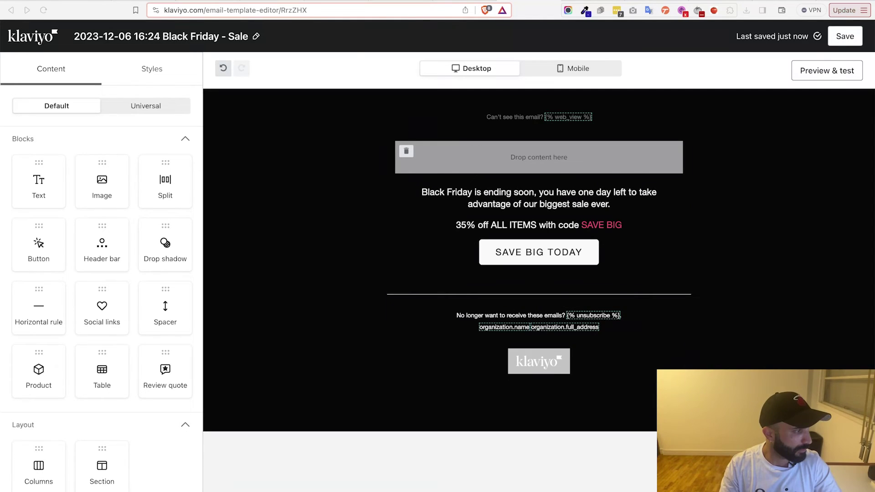
# Drag BF HERO.png from Finder into the empty image slot at the top.
pyautogui.press('super+Tab')
pyautogui.moveTo(384, 133); pyautogui.dragTo(281, 375)
pyautogui.moveTo(239, 413); pyautogui.dragTo(489, 160)
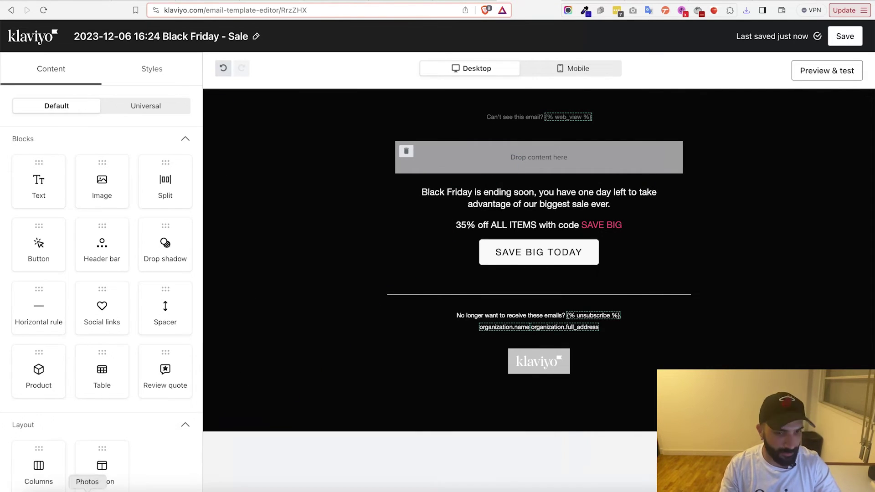
pyautogui.click(35, 487)
pyautogui.moveTo(250, 415); pyautogui.dragTo(457, 161)
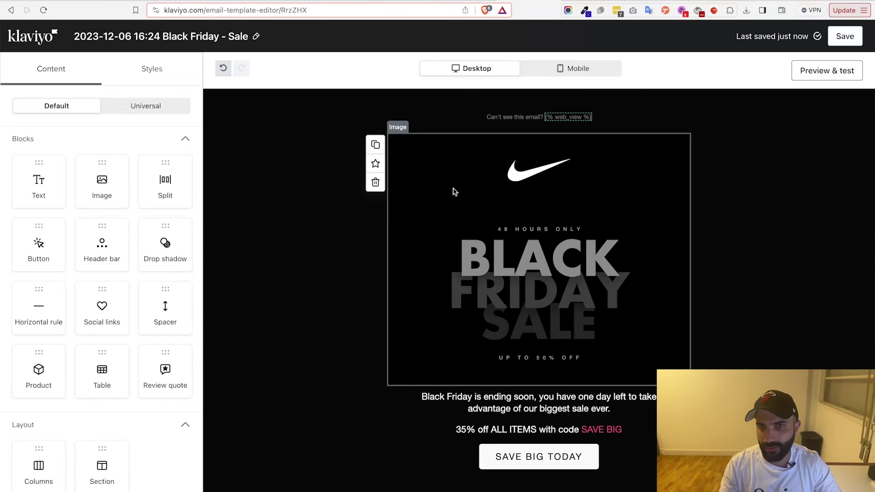
pyautogui.scroll(-2, 452, 191)
pyautogui.scroll(-2, 452, 192)
pyautogui.scroll(4, 452, 191)
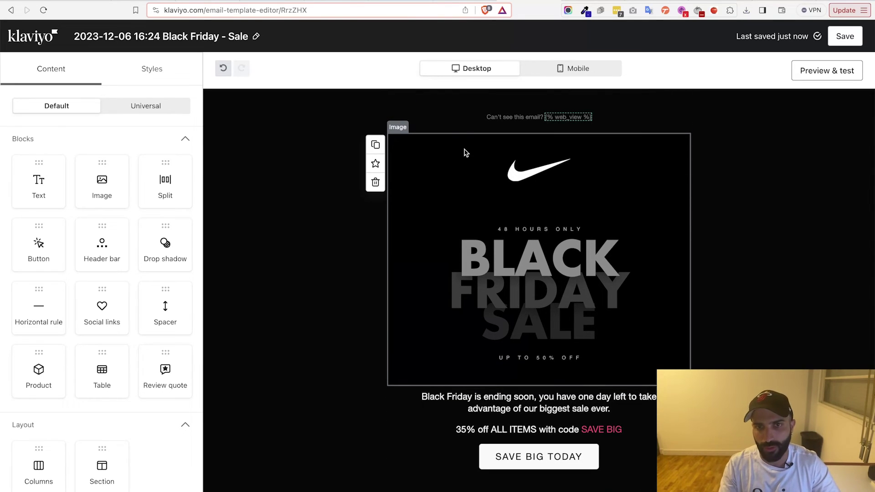
pyautogui.scroll(-1, 468, 222)
pyautogui.scroll(1, 543, 146)
pyautogui.scroll(-1, 517, 233)
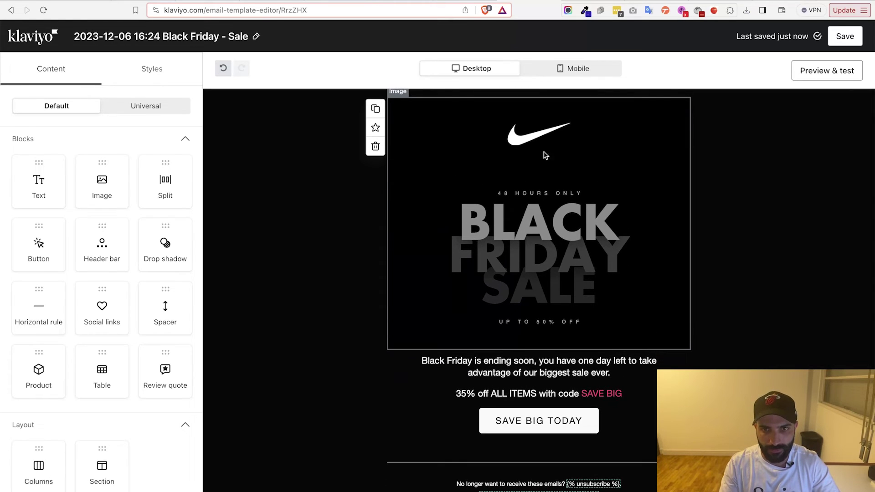
pyautogui.scroll(-1, 462, 262)
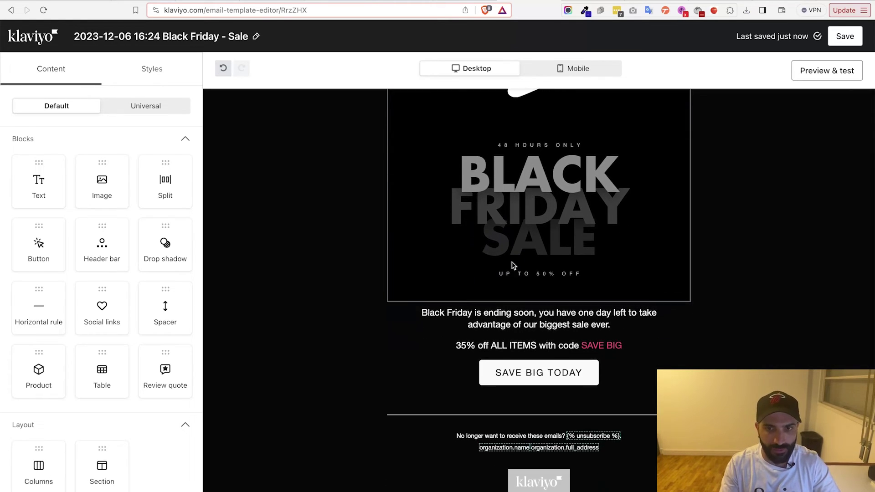
pyautogui.scroll(-1, 547, 293)
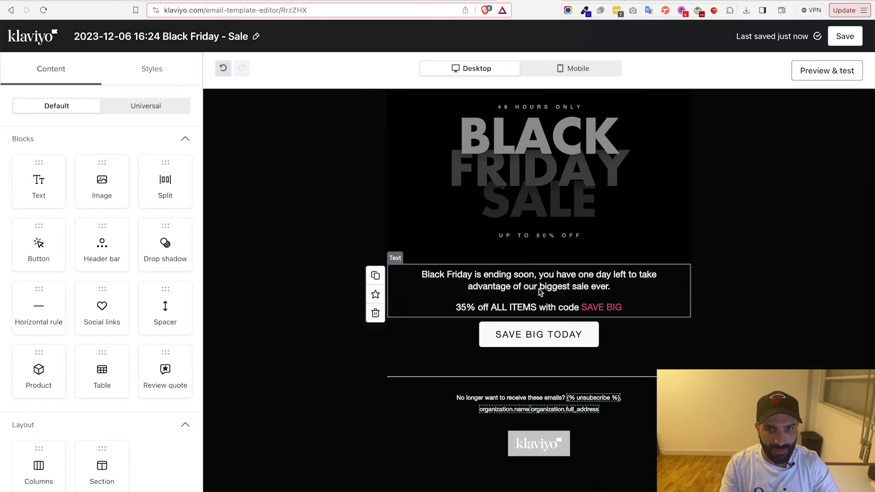
# Highlight the Header, Sub-header and Top CTA lines of the ChatGPT campaign copy.
pyautogui.click(500, 299)
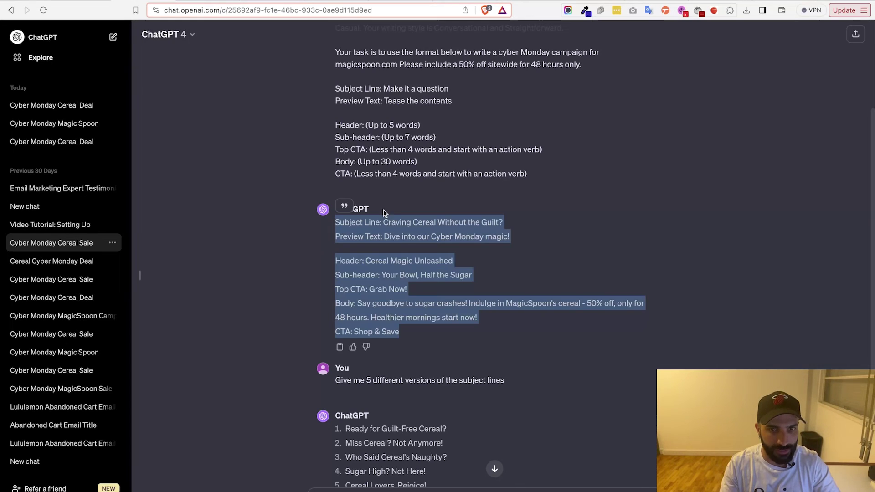
pyautogui.click(348, 271)
pyautogui.moveTo(337, 263); pyautogui.dragTo(447, 292)
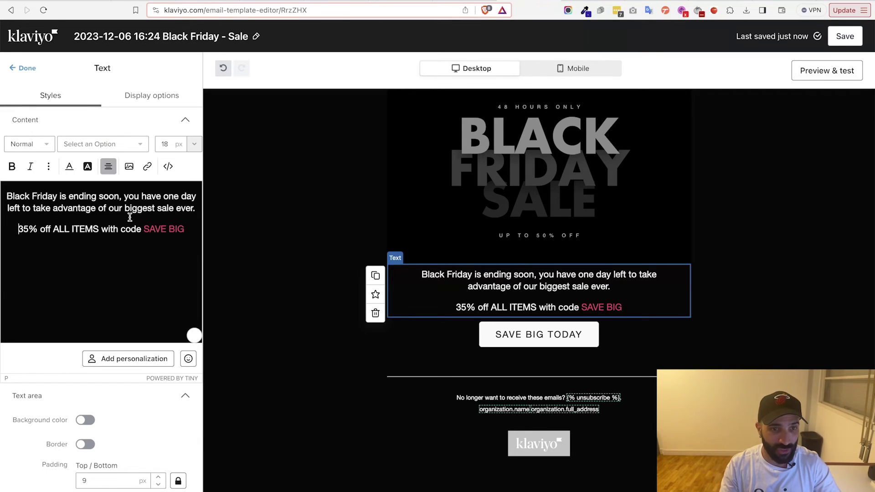
pyautogui.write('ASASEASDASDAS')
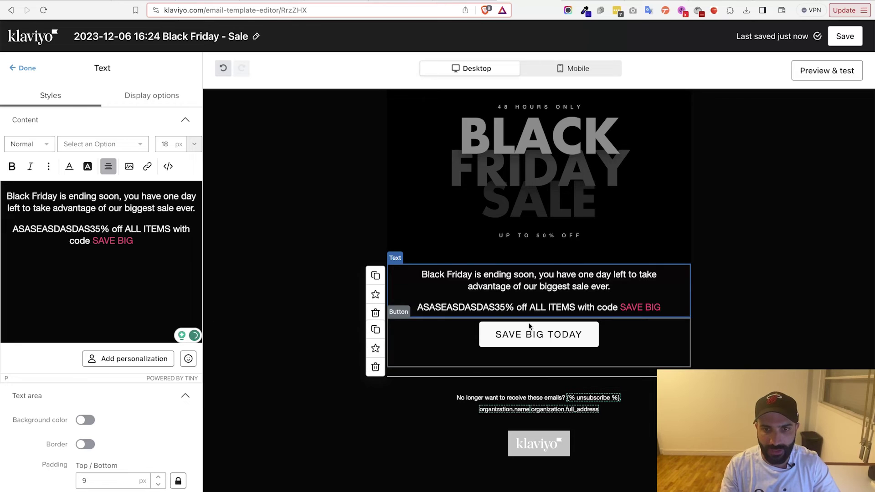
pyautogui.click(528, 334)
pyautogui.scroll(3, 519, 315)
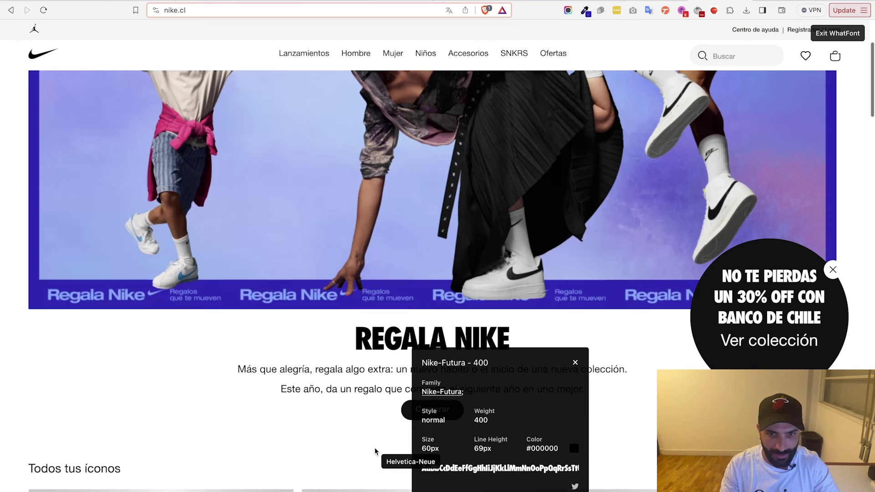
# Identify the Nike page fonts (Nike-Futura, Helvetica-Neue) with WhatFont, then return to the Klaviyo editor.
pyautogui.click(374, 451)
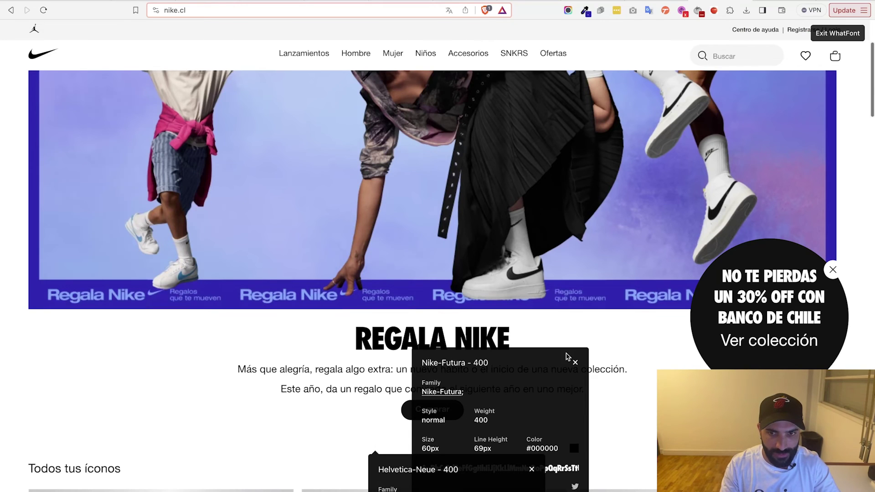
pyautogui.click(572, 359)
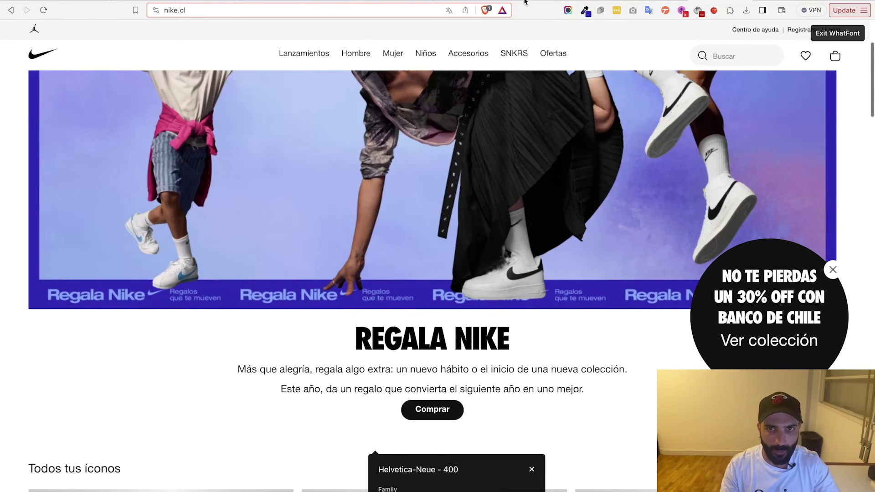
pyautogui.hotkey('ctrl', 'Tab')
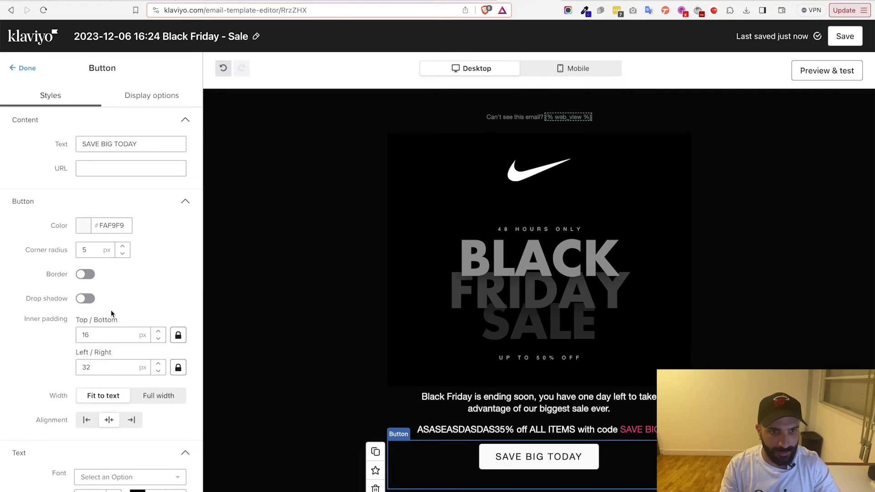
pyautogui.scroll(-3, 96, 348)
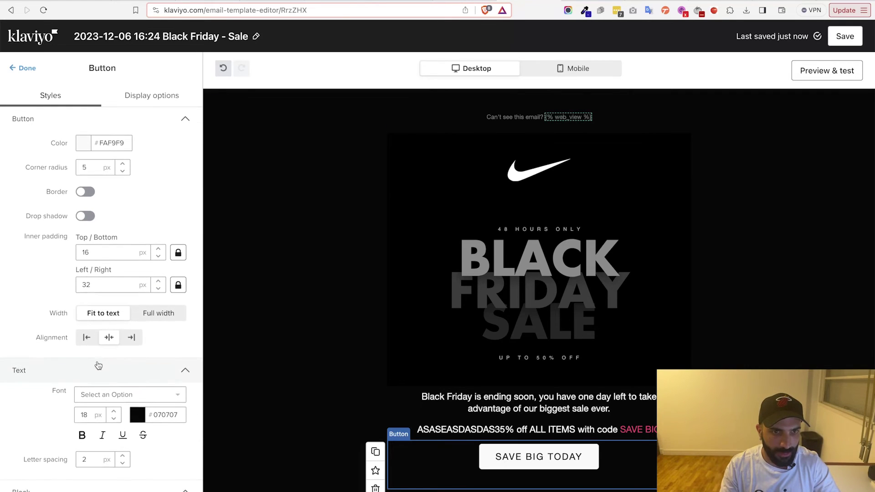
pyautogui.scroll(-2, 92, 406)
pyautogui.scroll(2, 92, 405)
pyautogui.scroll(1, 94, 414)
pyautogui.scroll(1, 88, 276)
pyautogui.scroll(2, 87, 275)
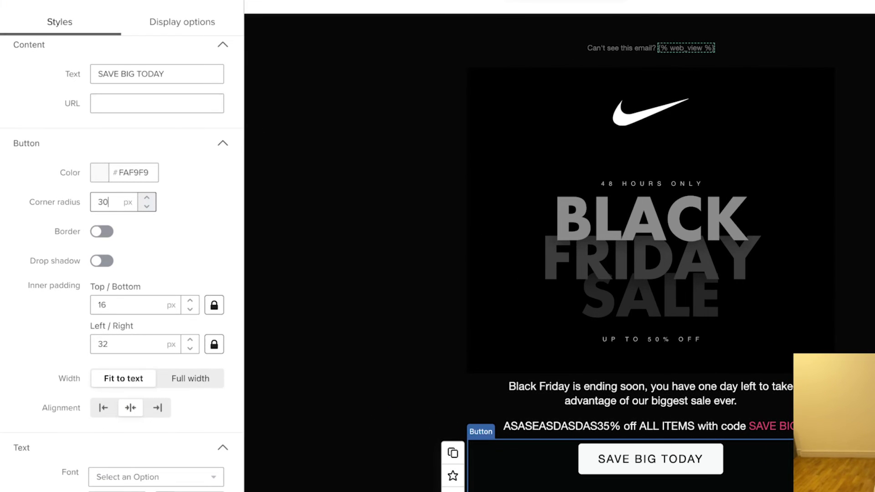
# Give the SAVE BIG TODAY button a 30 corner radius, fit-to-text width and bold text.
pyautogui.click(142, 225)
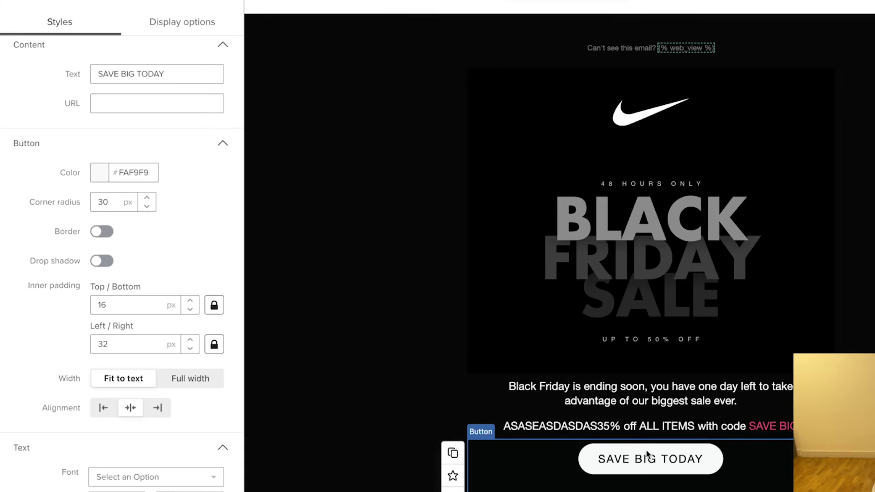
pyautogui.scroll(-2, 484, 465)
pyautogui.scroll(-1, 483, 463)
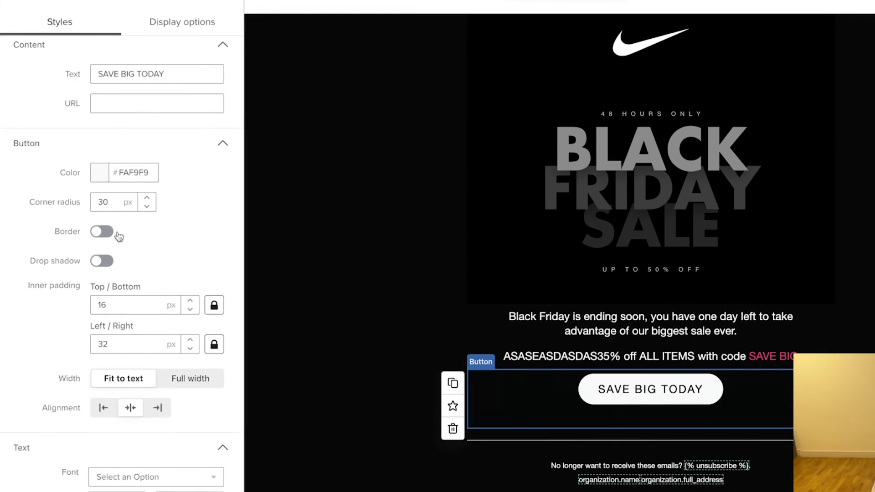
pyautogui.scroll(-2, 146, 296)
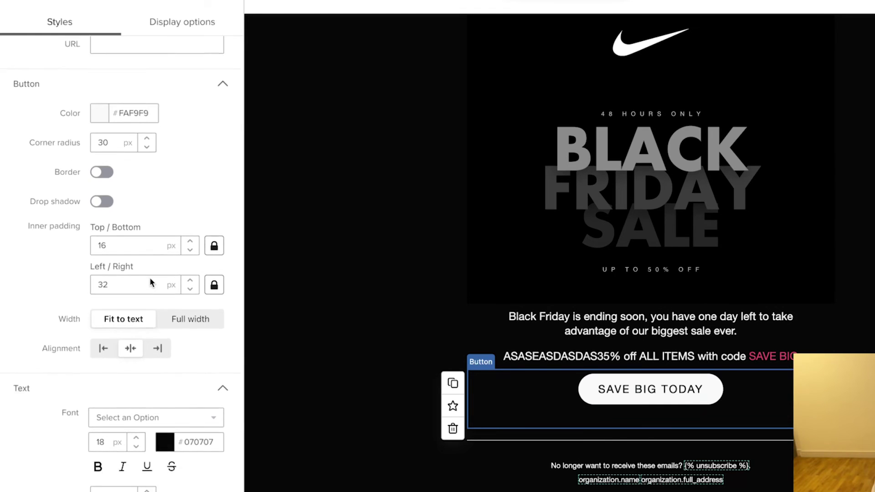
pyautogui.scroll(-2, 150, 281)
pyautogui.click(174, 253)
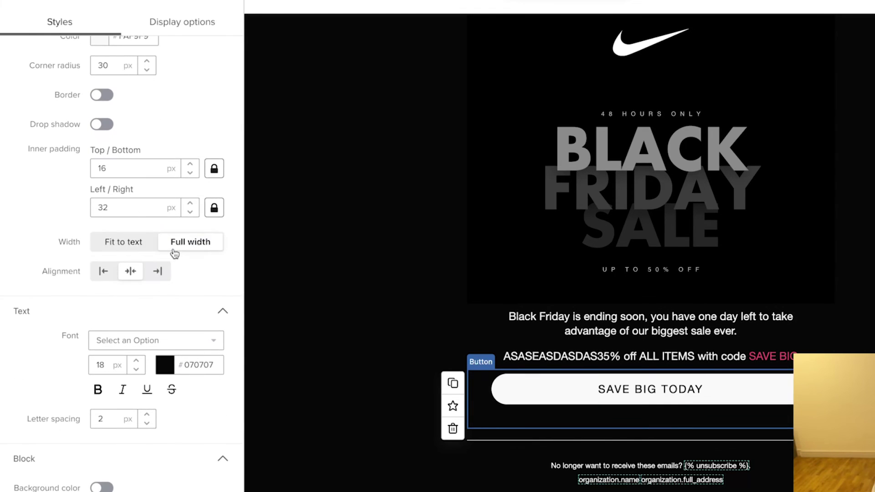
pyautogui.click(137, 249)
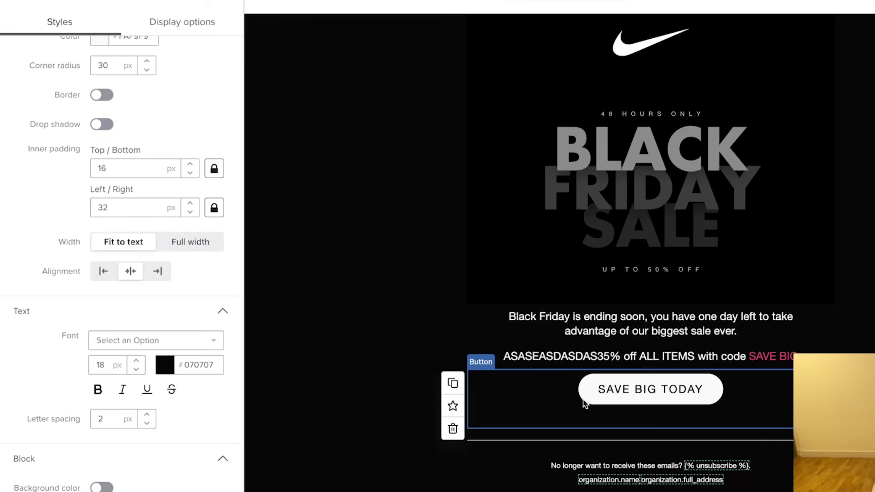
pyautogui.scroll(-1, 109, 250)
pyautogui.scroll(-1, 109, 287)
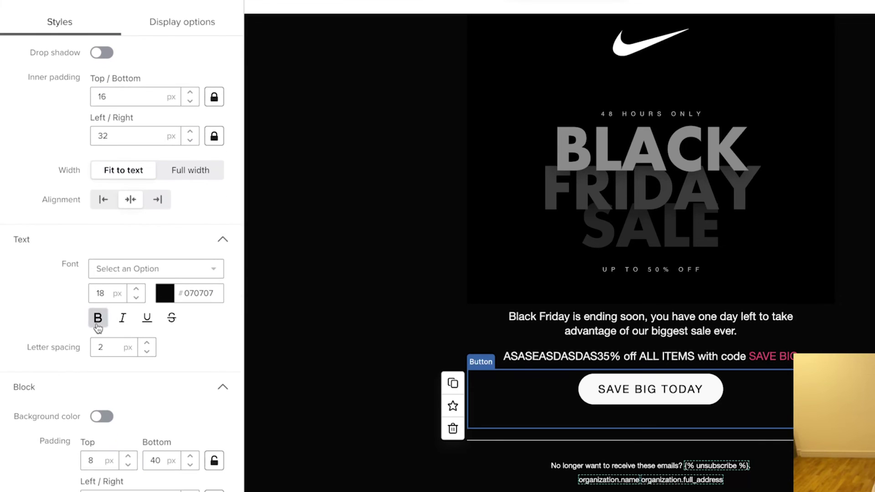
pyautogui.click(97, 322)
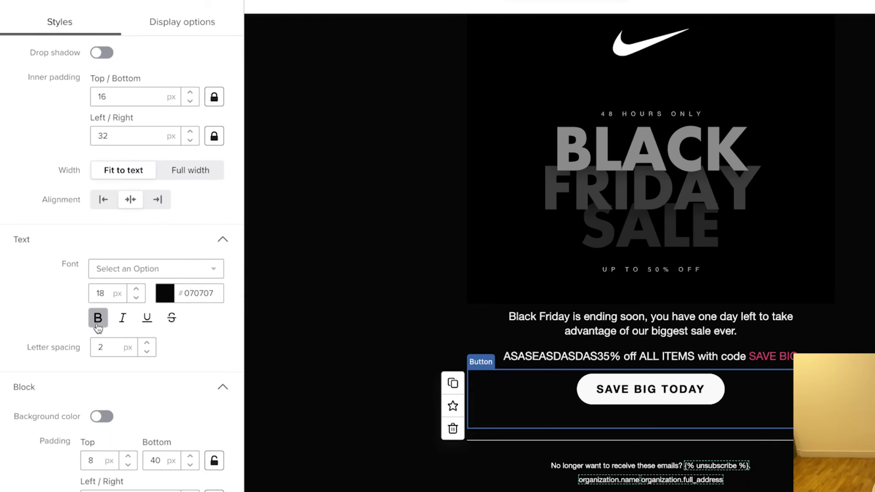
pyautogui.scroll(2, 703, 444)
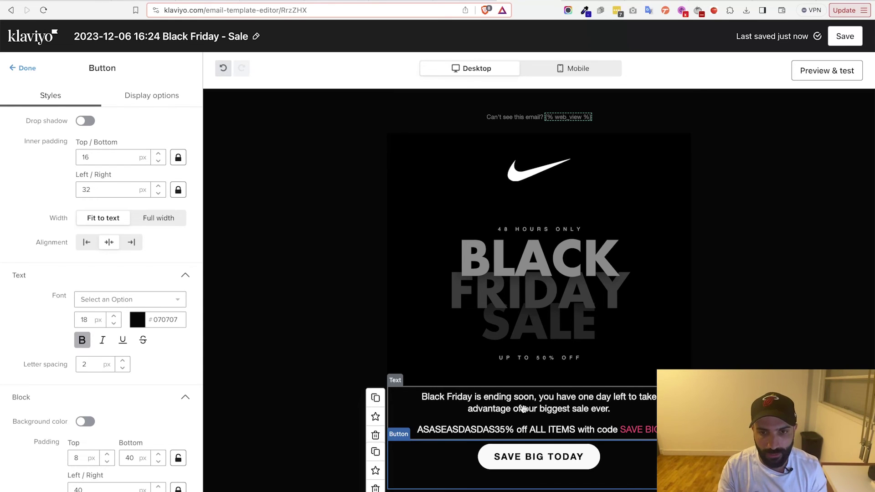
pyautogui.scroll(-1, 522, 408)
pyautogui.scroll(-3, 527, 379)
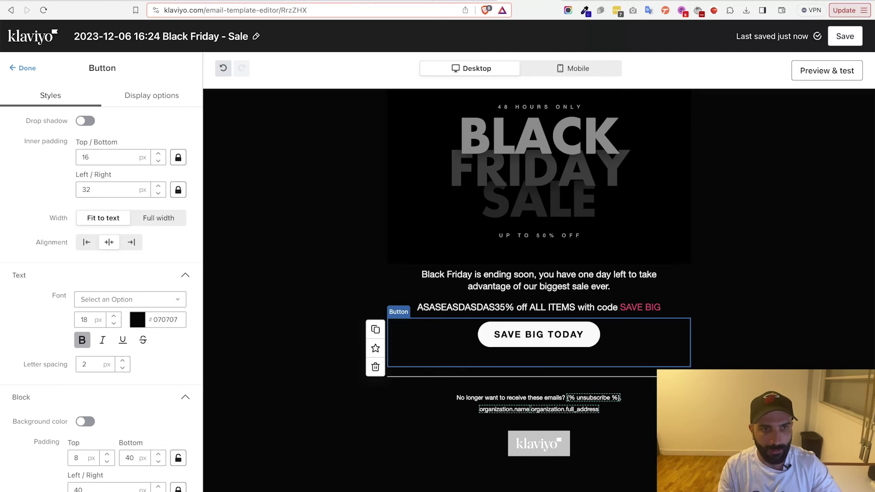
# Add a review quote block and a static product block with the Gold Pendent ($200.00) below the button.
pyautogui.click(22, 71)
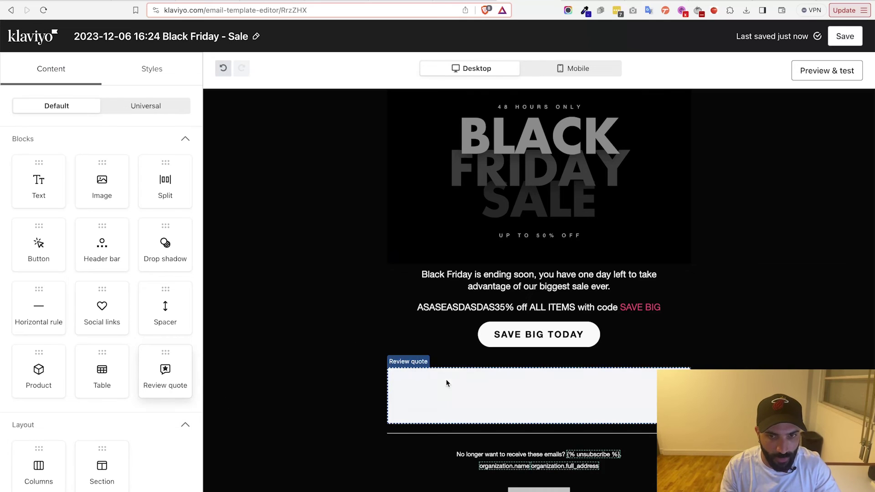
pyautogui.moveTo(165, 384); pyautogui.dragTo(445, 380)
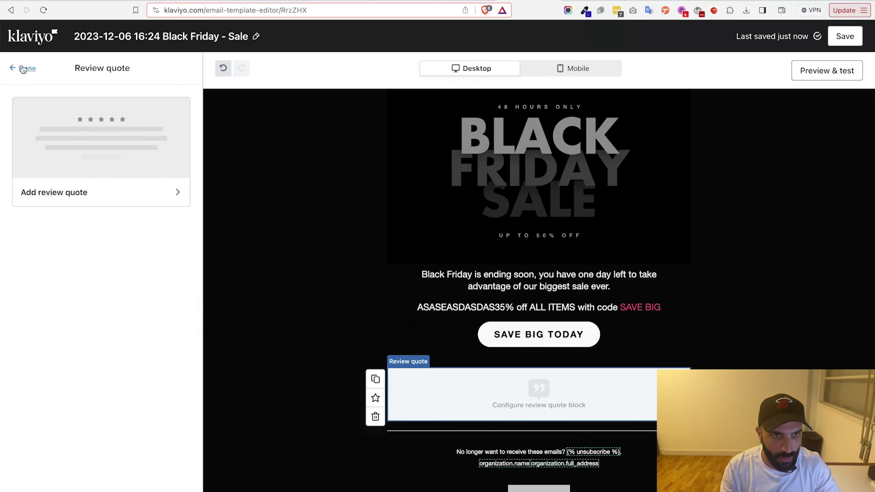
pyautogui.click(26, 67)
pyautogui.moveTo(37, 369); pyautogui.dragTo(465, 369)
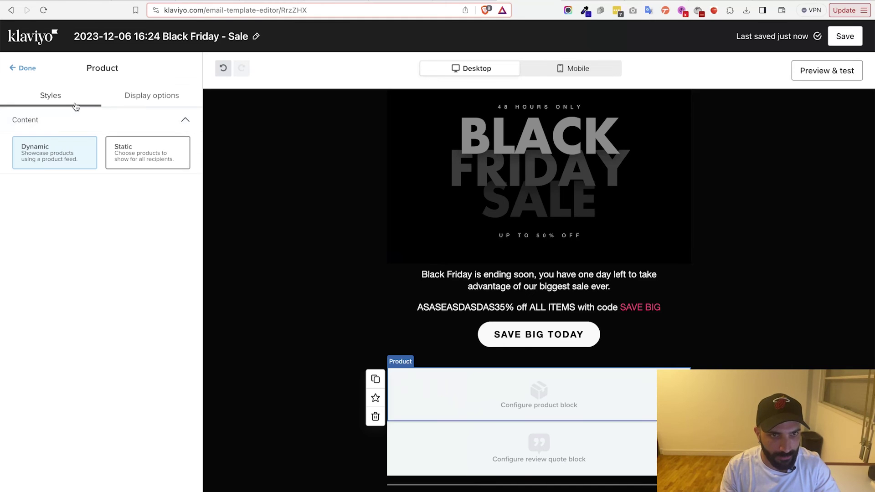
pyautogui.click(132, 141)
pyautogui.click(39, 243)
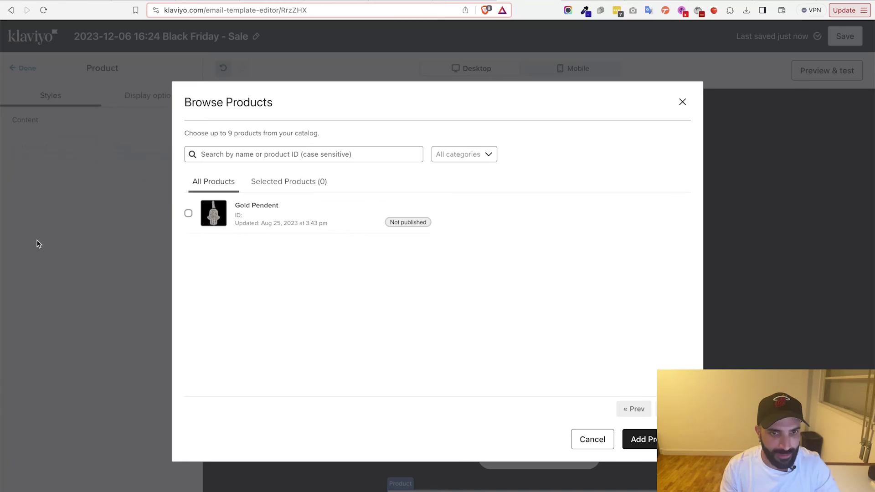
pyautogui.click(642, 438)
pyautogui.scroll(-3, 528, 371)
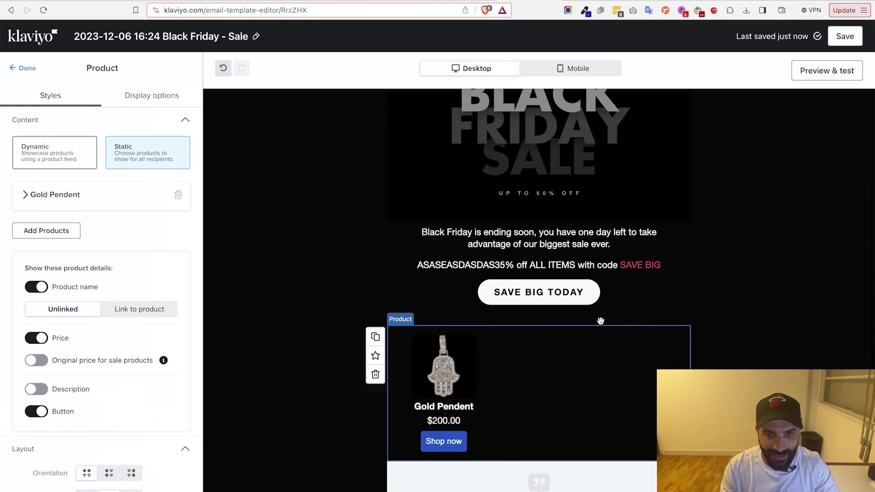
pyautogui.scroll(-1, 53, 345)
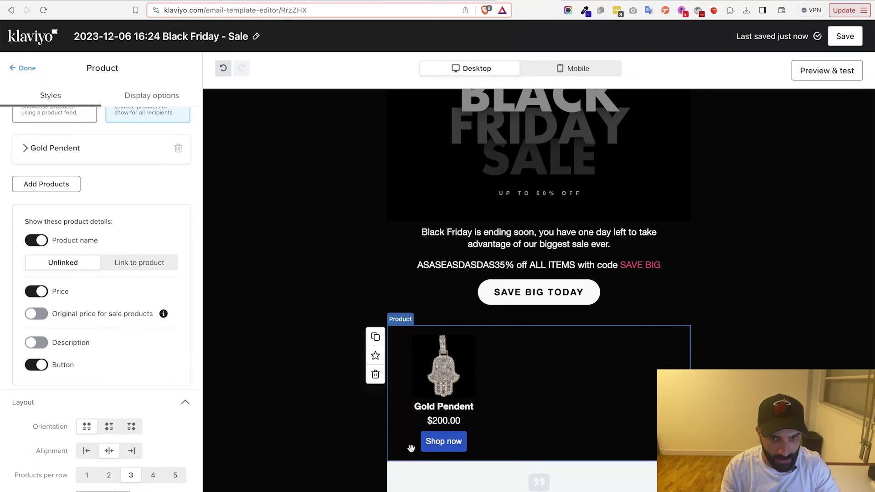
pyautogui.scroll(3, 443, 431)
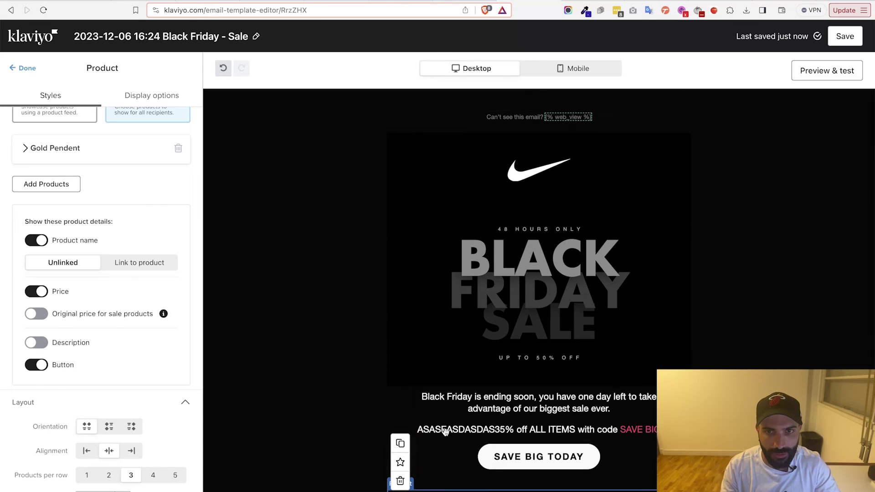